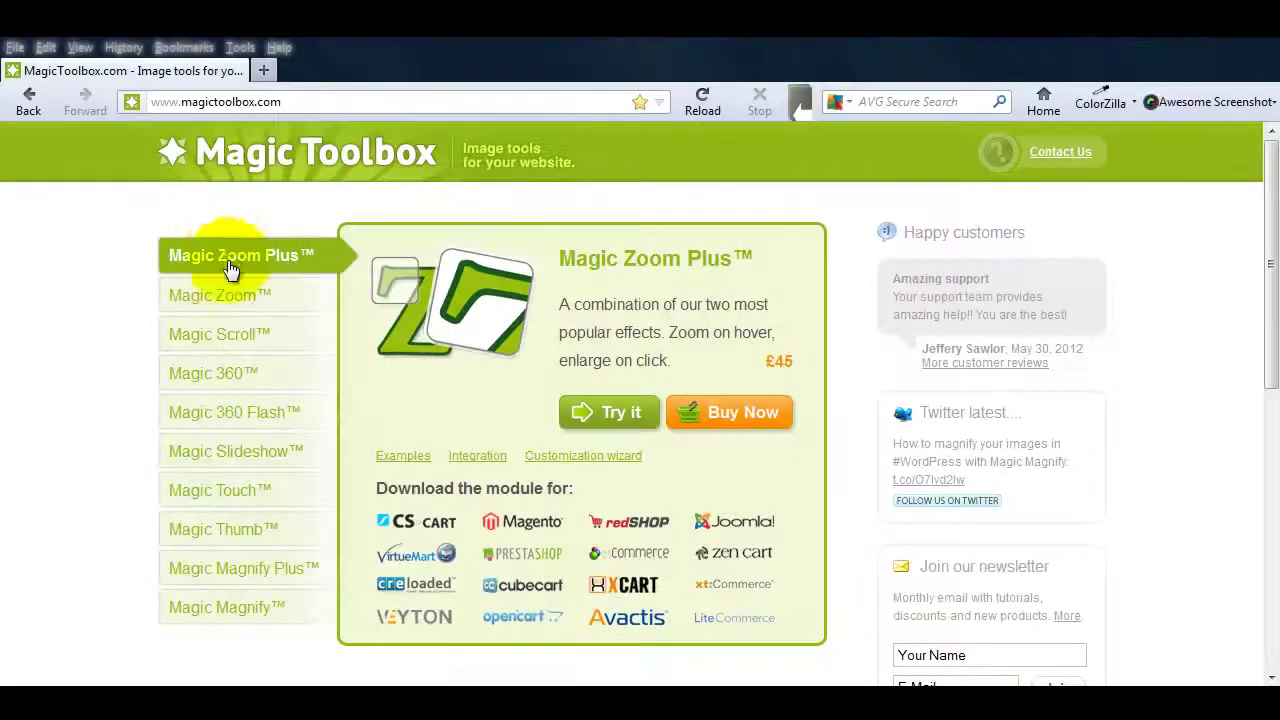
Step: Open the Magic Zoom™ product page on the Magic Toolbox site, then its WordPress module page
click(228, 297)
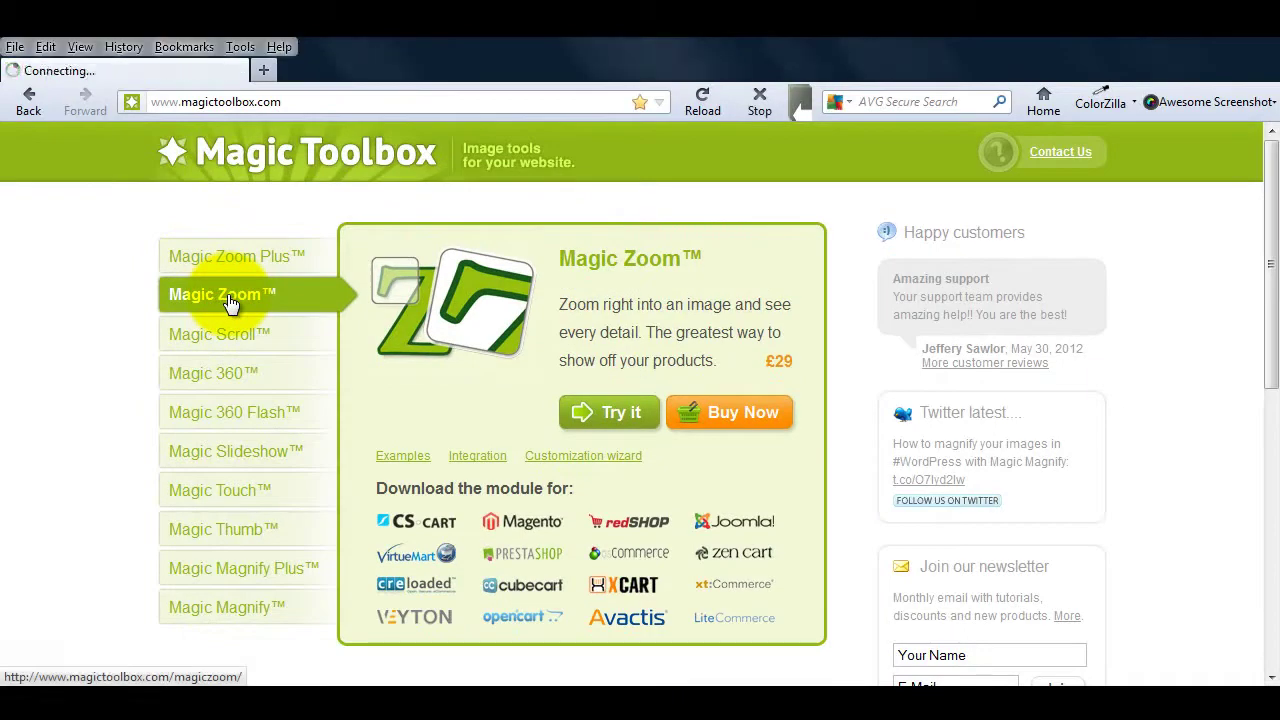
scroll(1137, 505, down, 4)
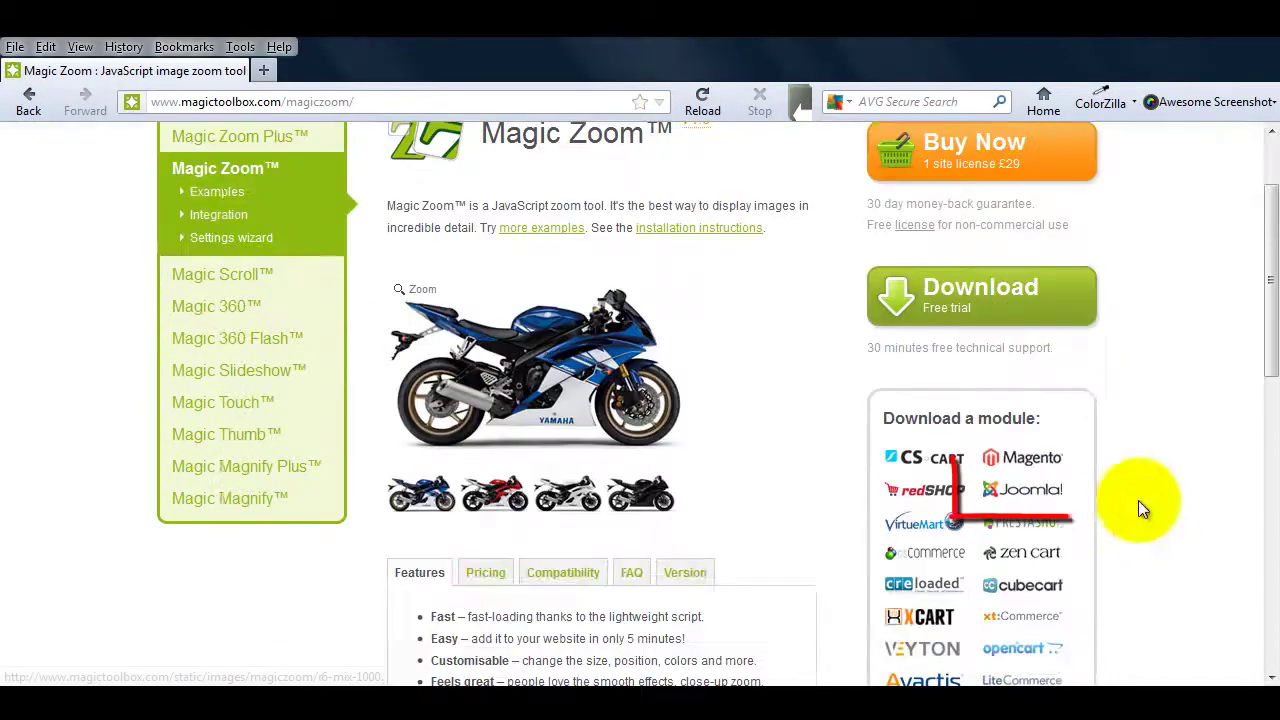
scroll(1138, 500, down, 2)
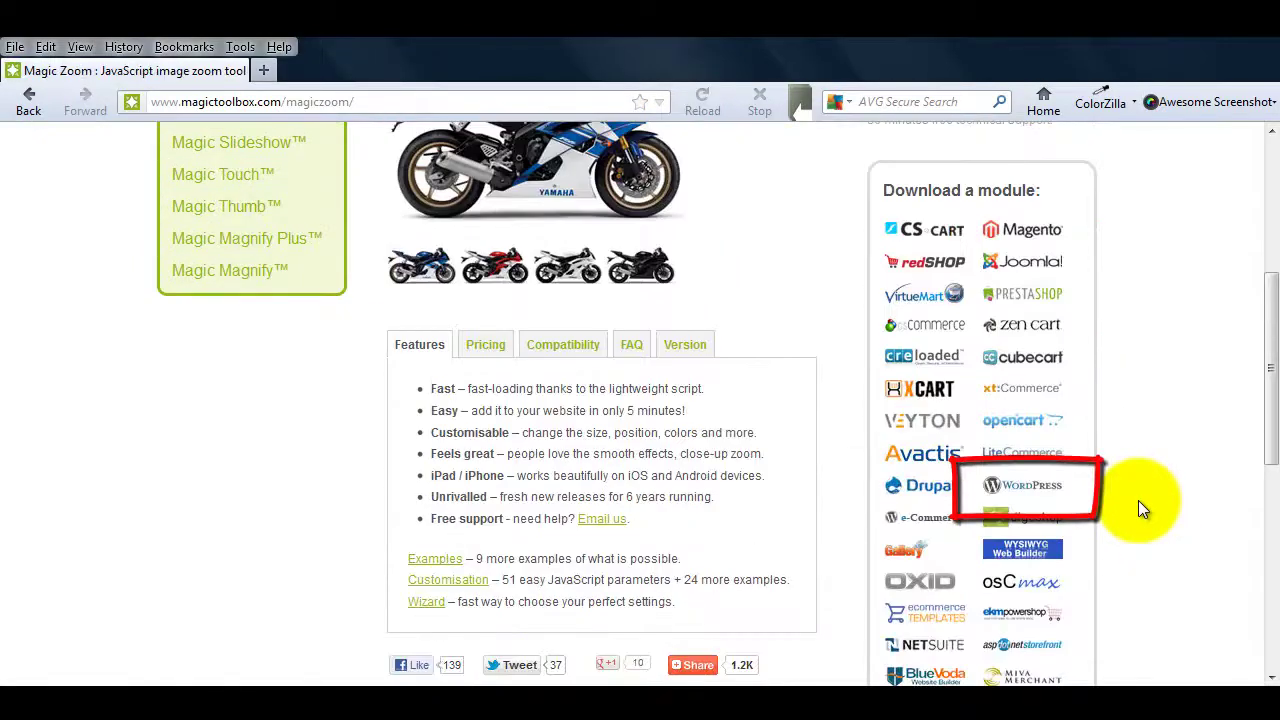
click(1020, 489)
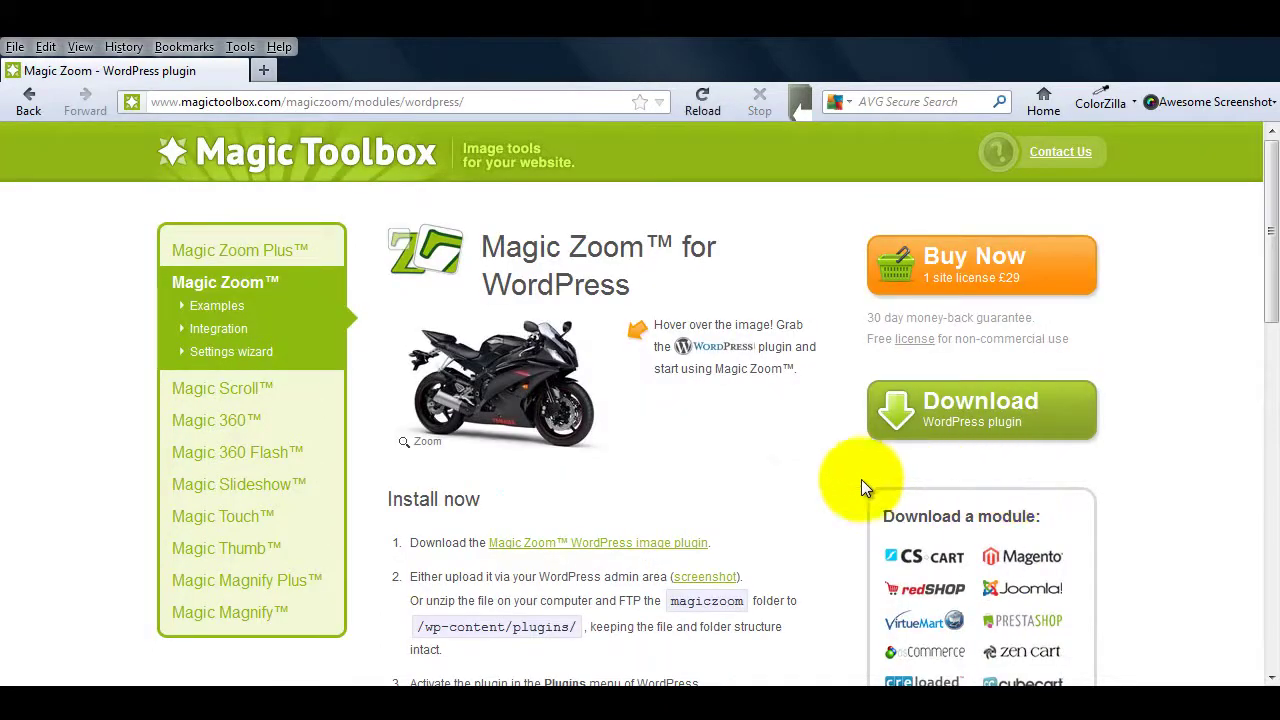
Step: Download the WordPress plugin and save the file mod_wordpress_magiczoom.zip
mouse_move(500, 390)
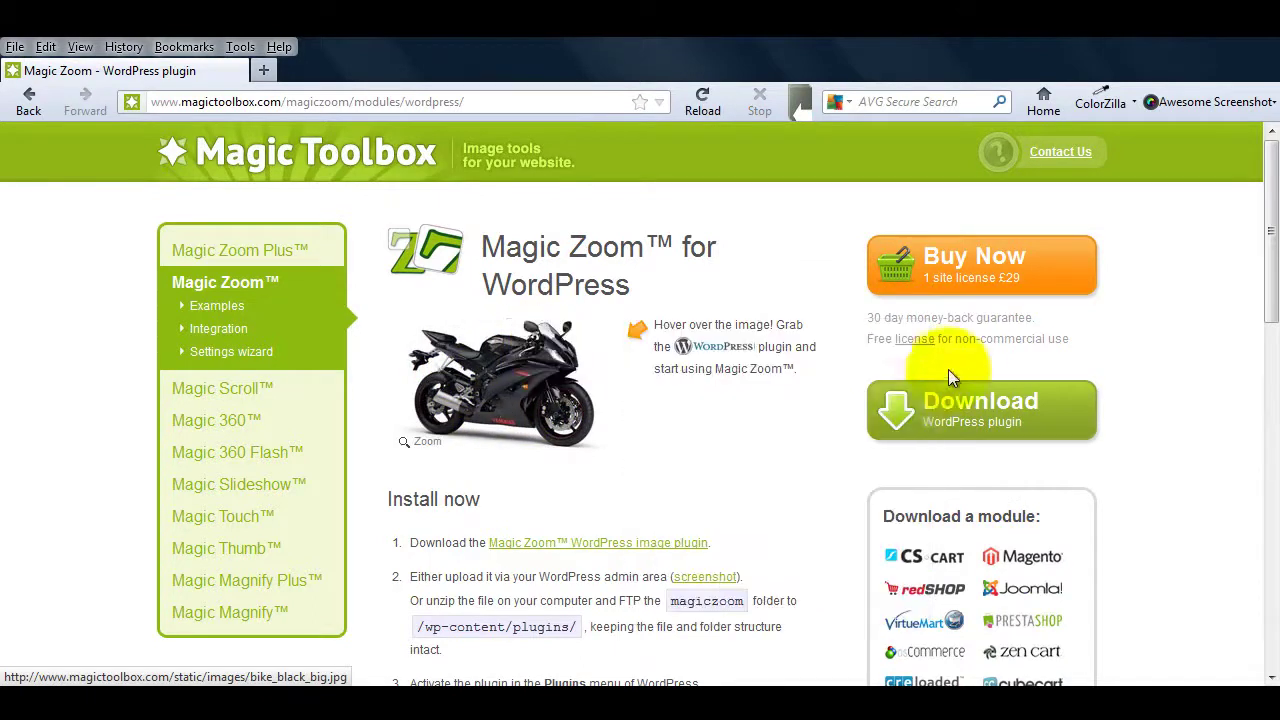
click(963, 410)
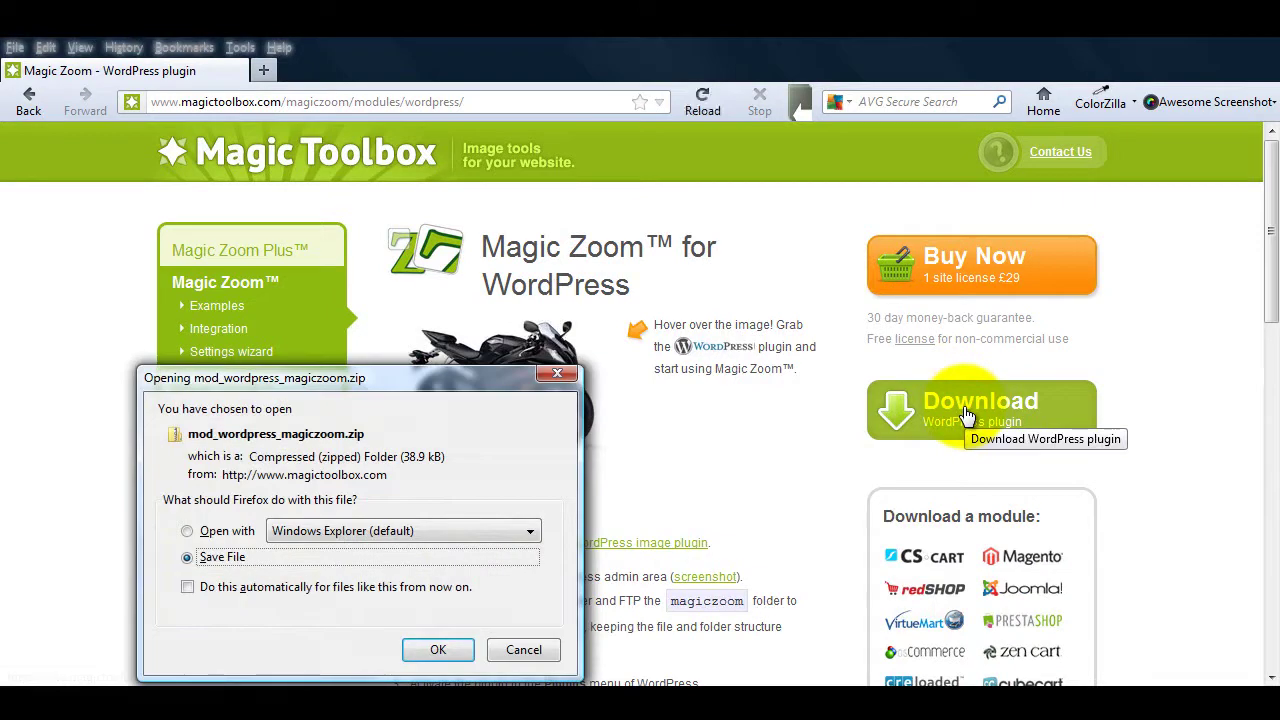
click(440, 650)
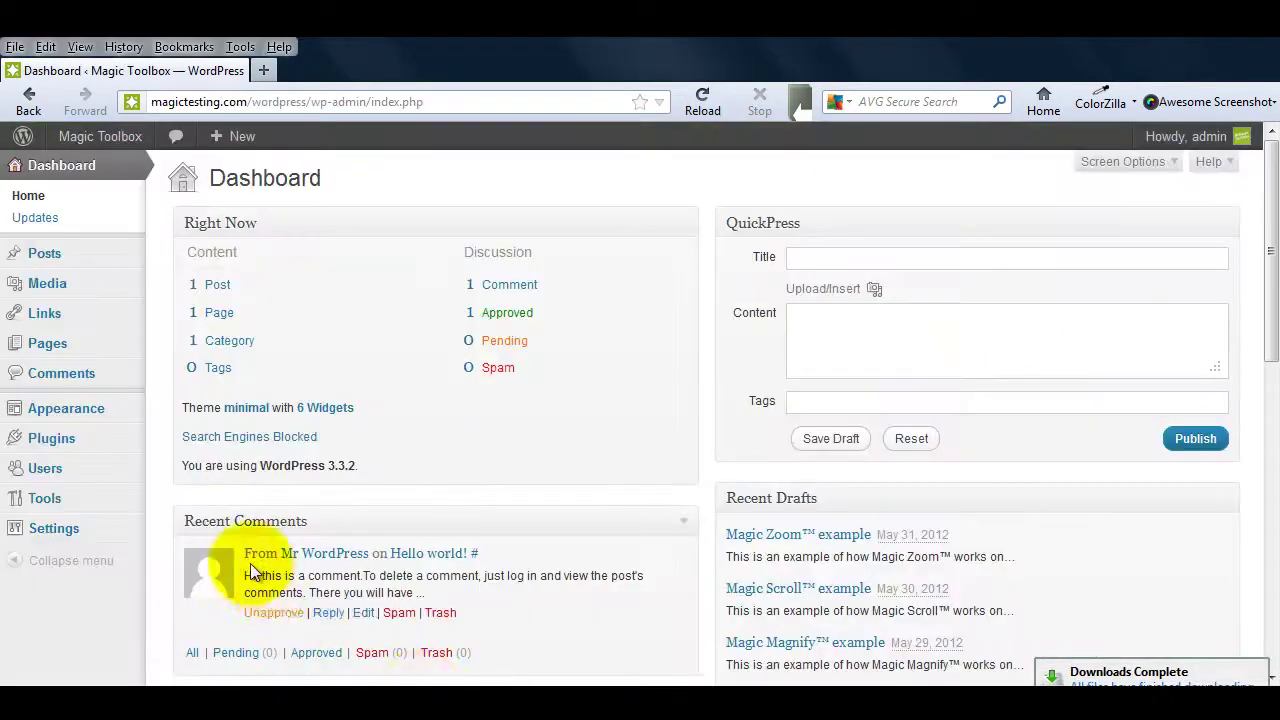
Step: In the WordPress admin, install a plugin by uploading mod_wordpress_magiczoom.zip and activate it
click(58, 441)
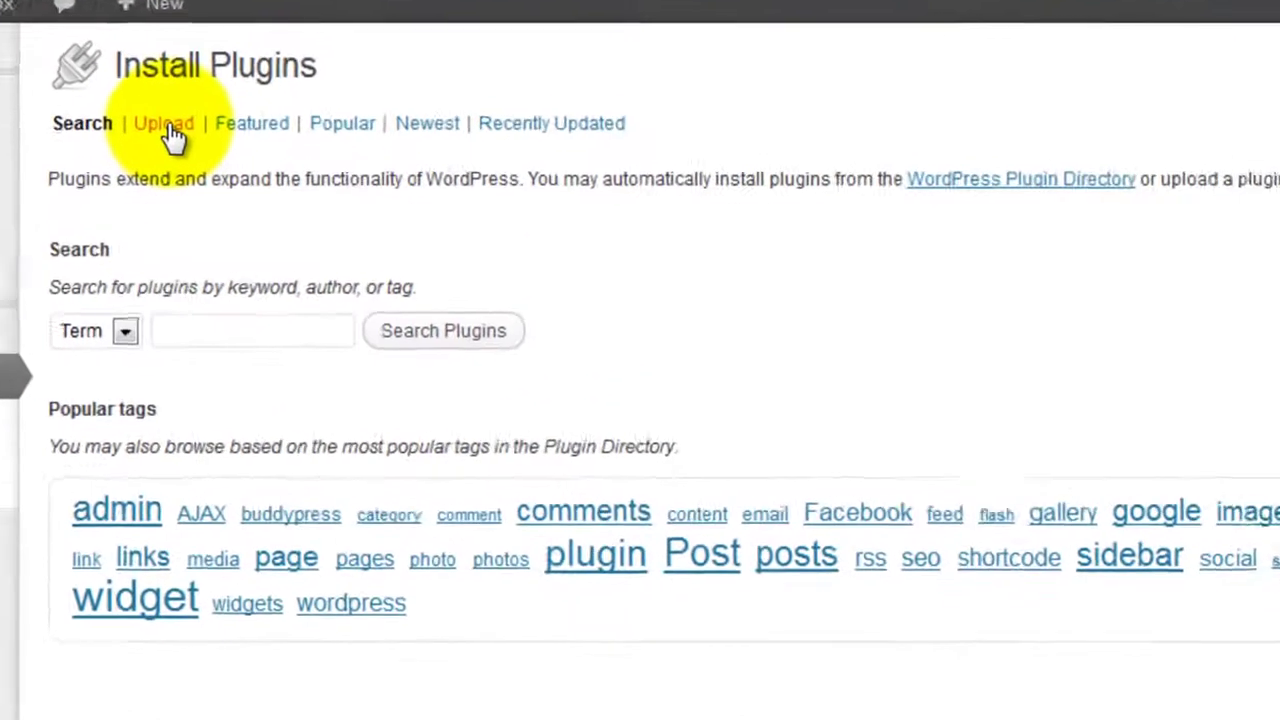
click(168, 126)
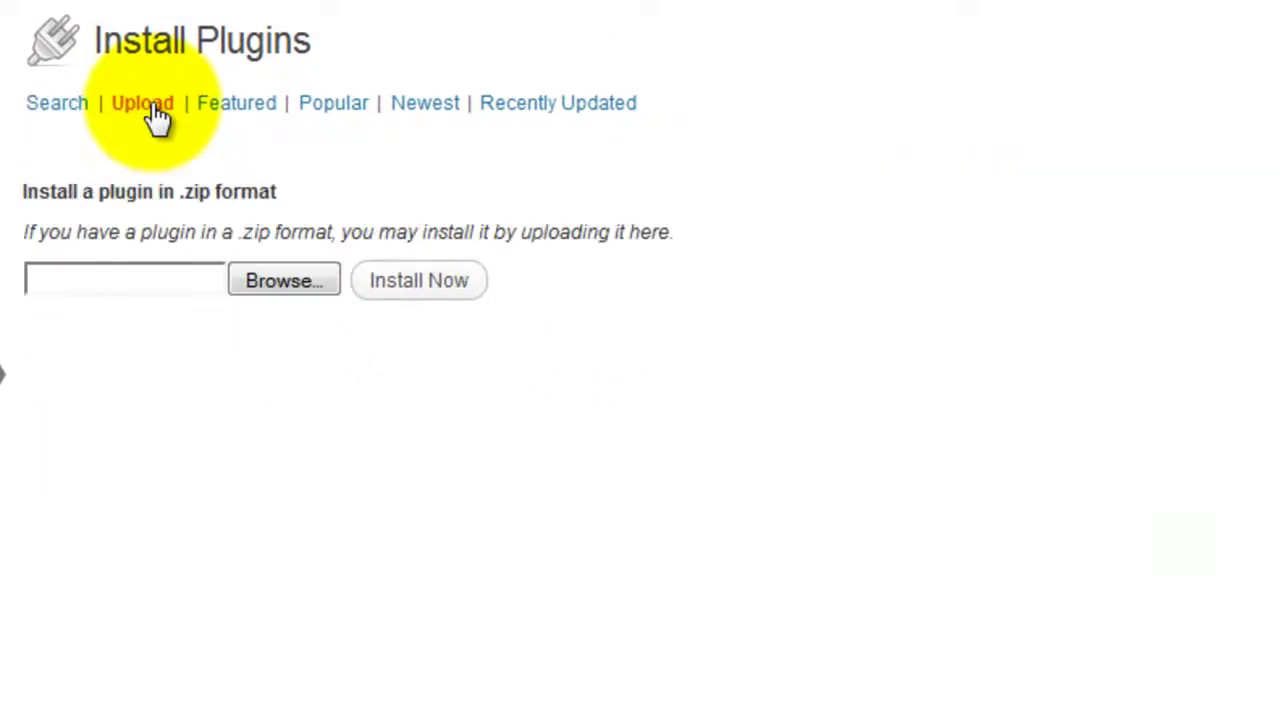
click(278, 282)
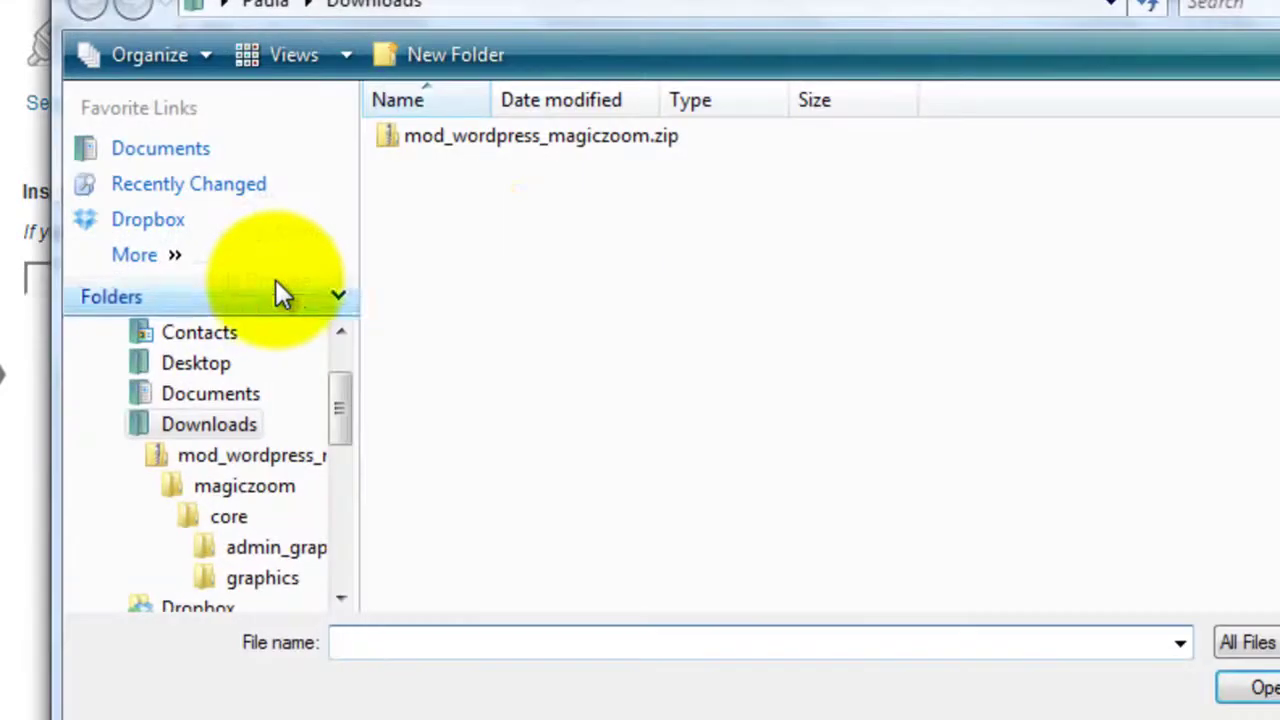
click(594, 136)
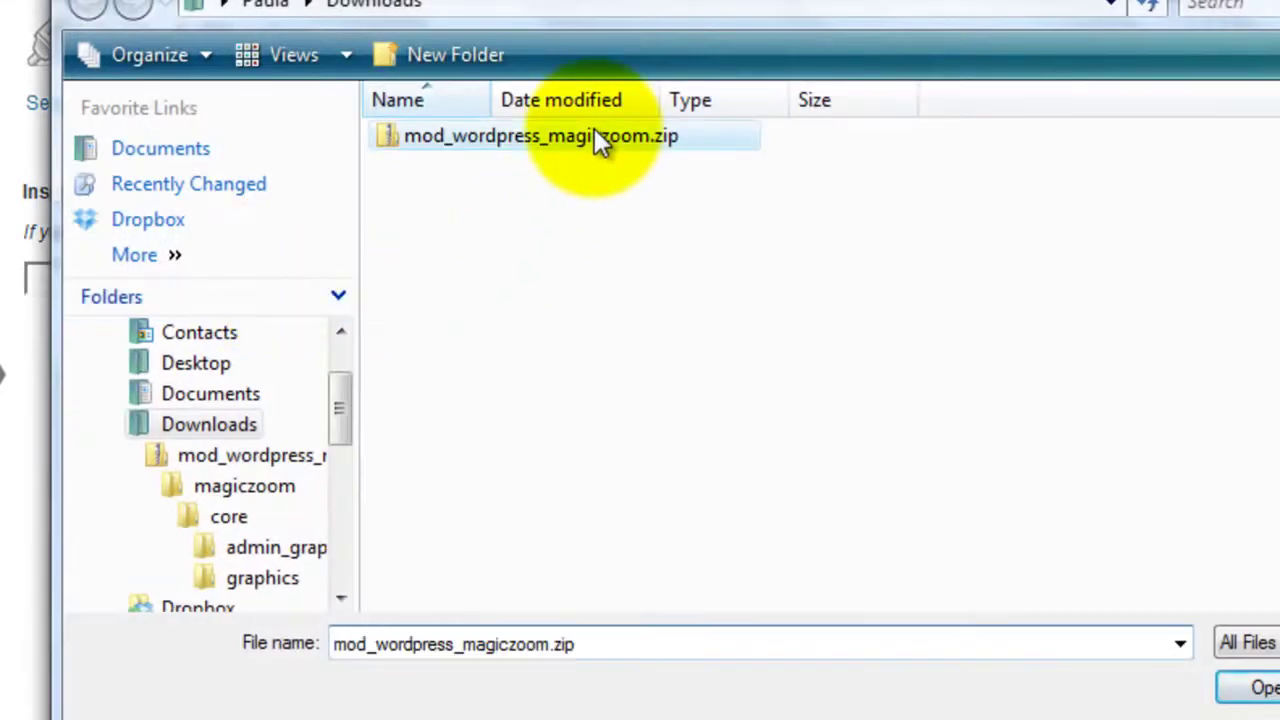
click(1266, 692)
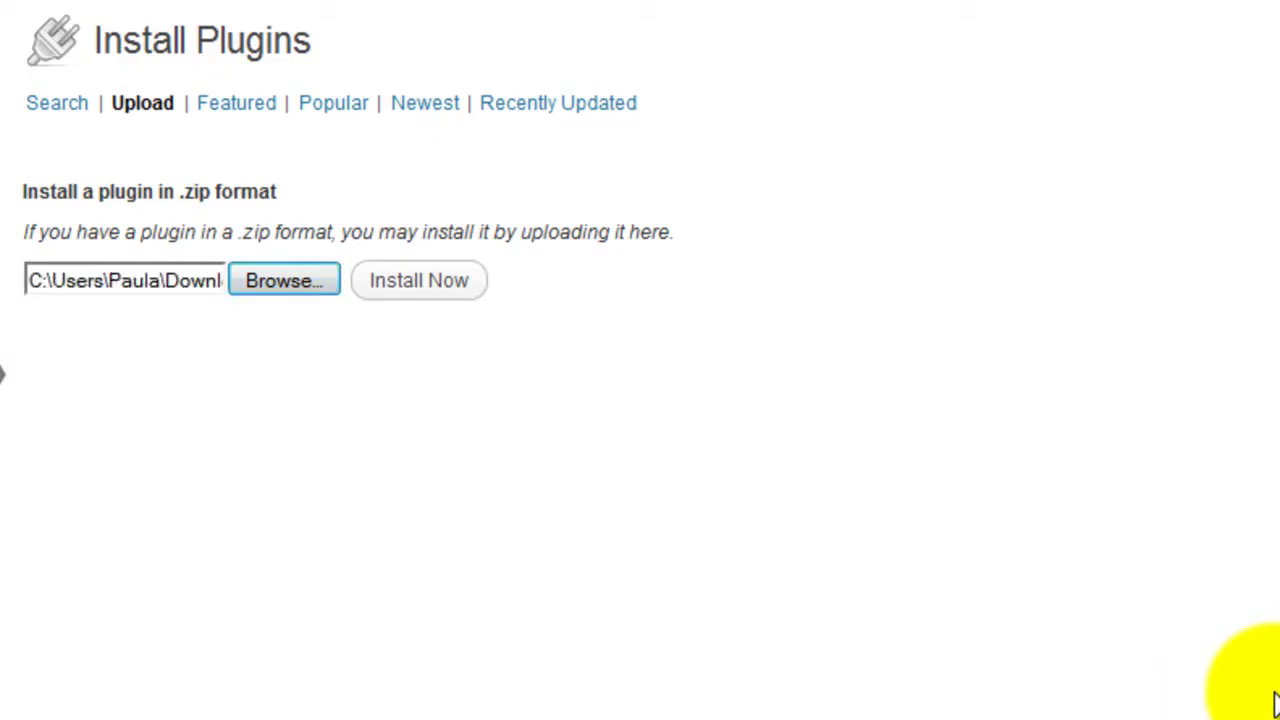
click(436, 292)
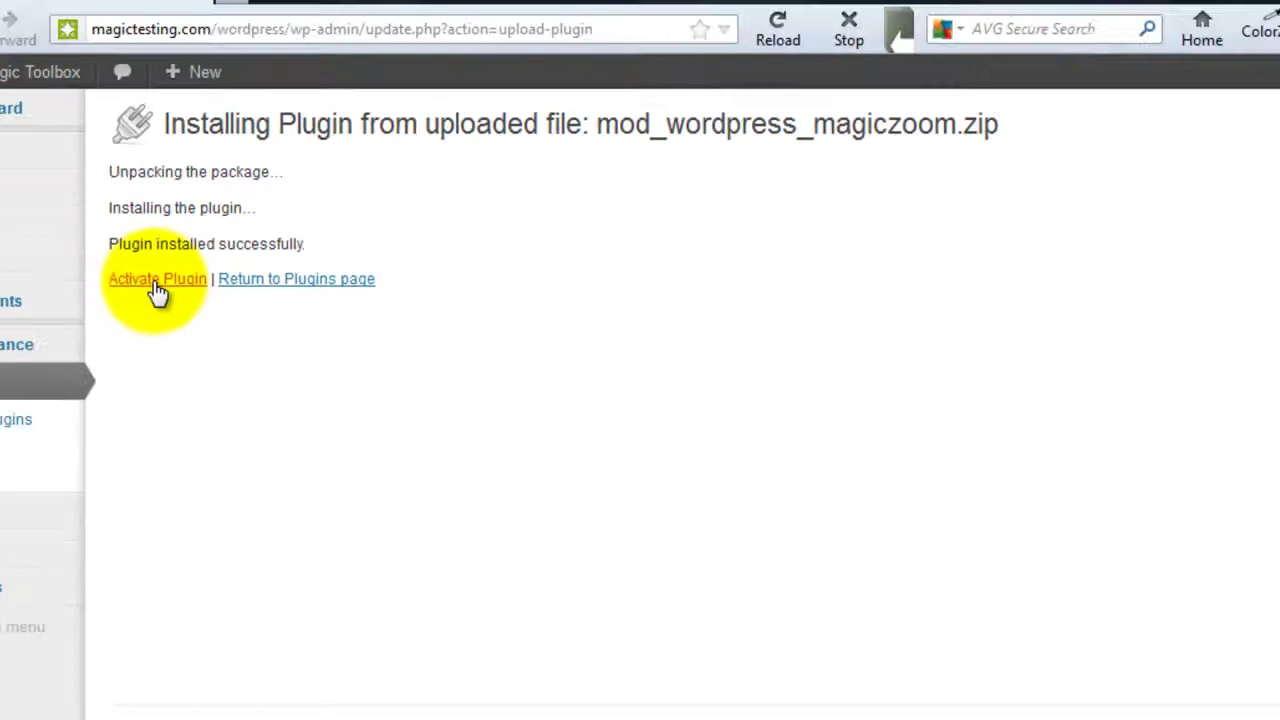
click(158, 285)
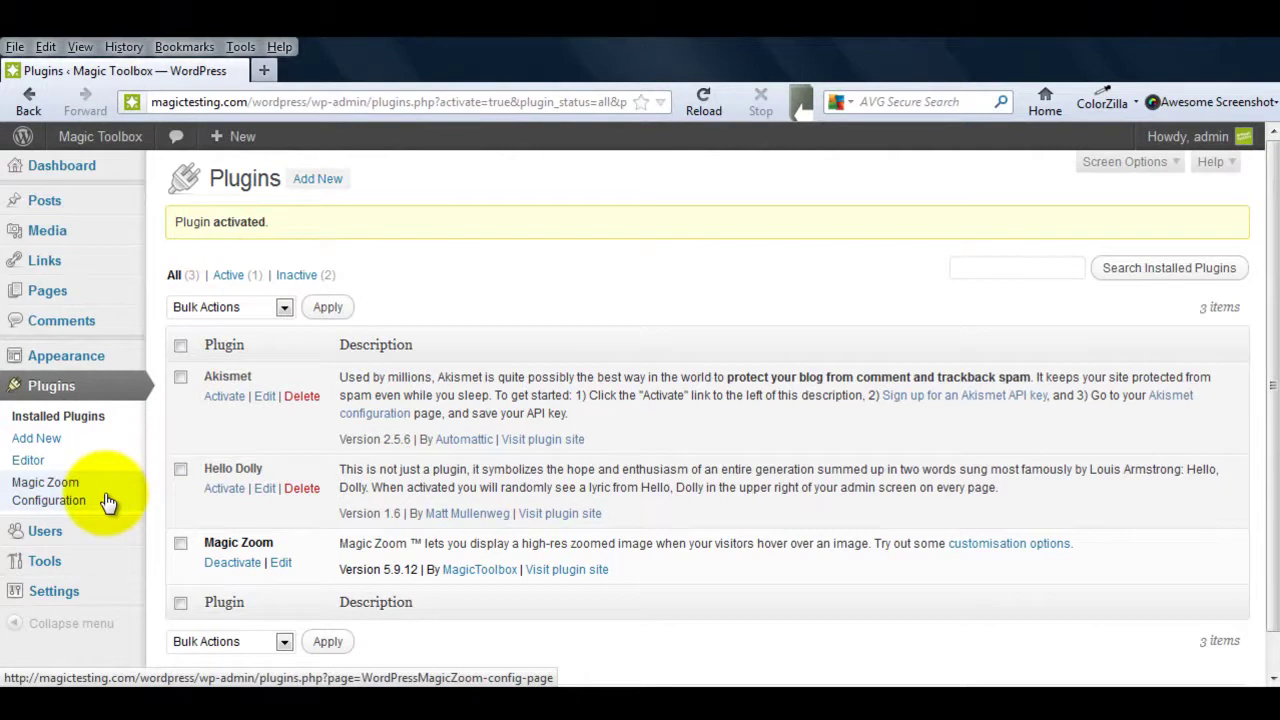
Step: Open the Magic Zoom™ example post for editing, with the cursor on the empty line below its first sentence
click(83, 205)
click(243, 320)
click(243, 400)
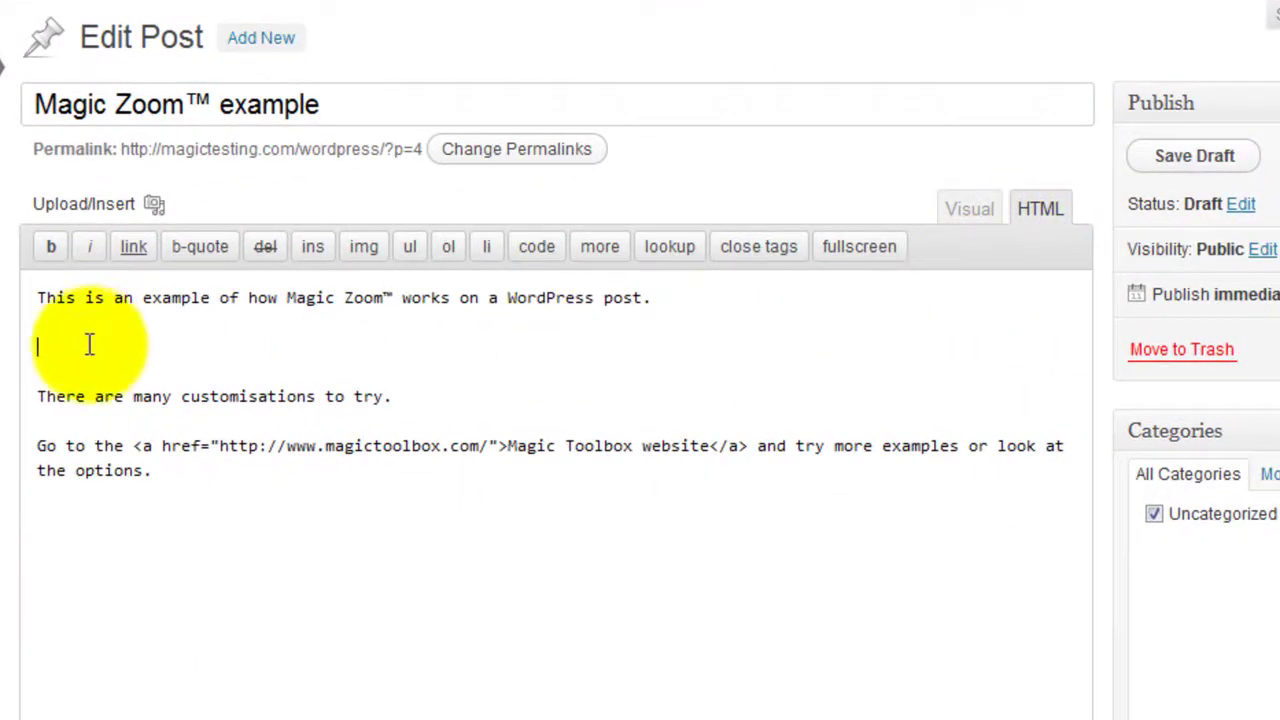
Step: Find the shoe_large image in the media library for the post and show its details
click(155, 205)
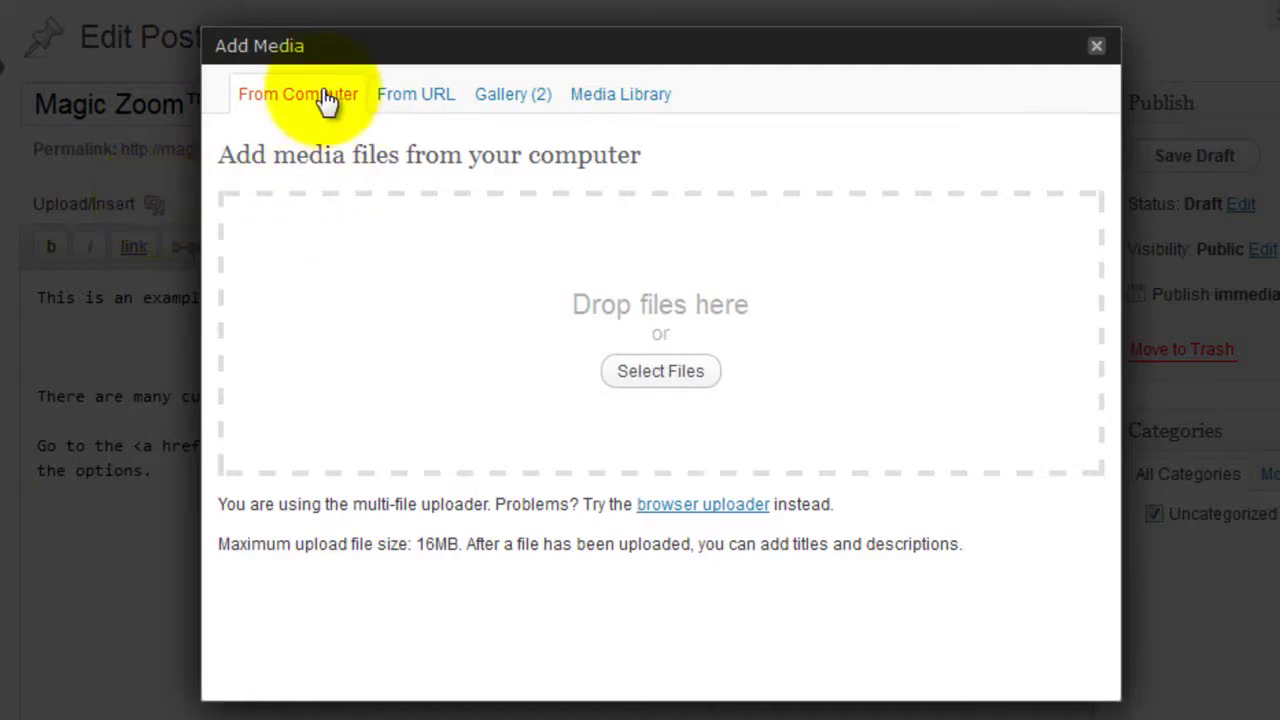
click(652, 108)
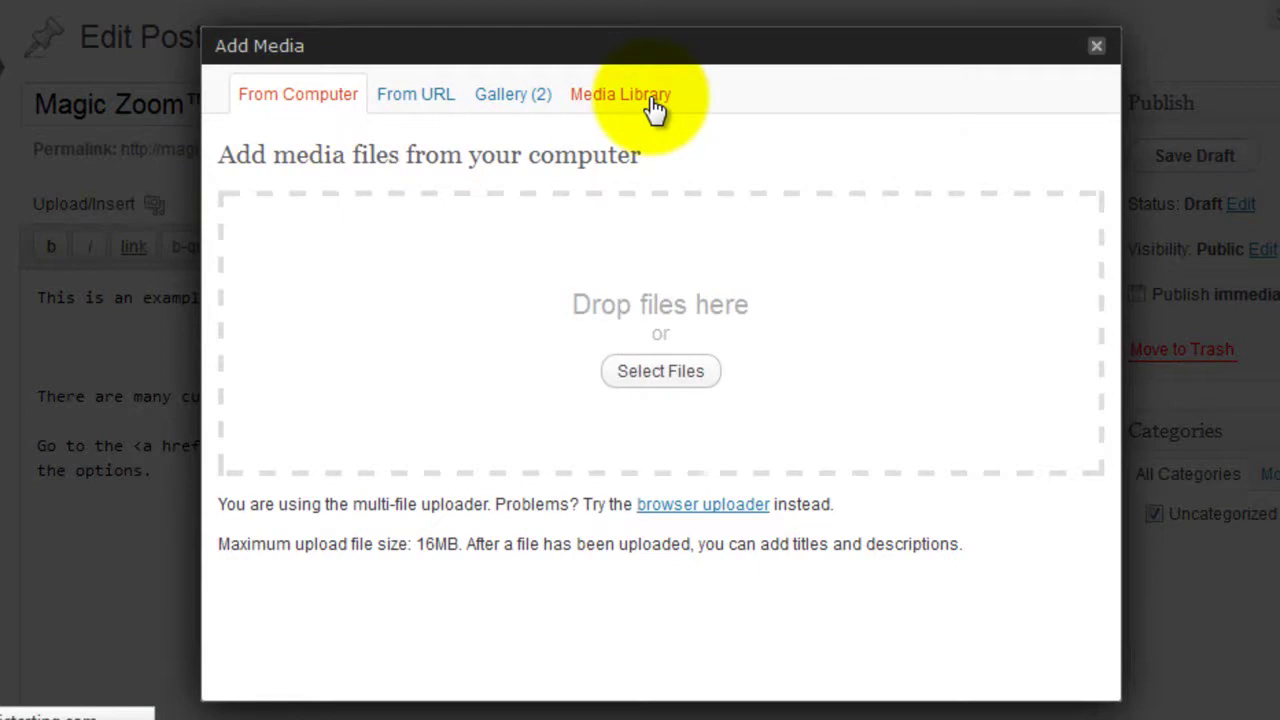
click(956, 210)
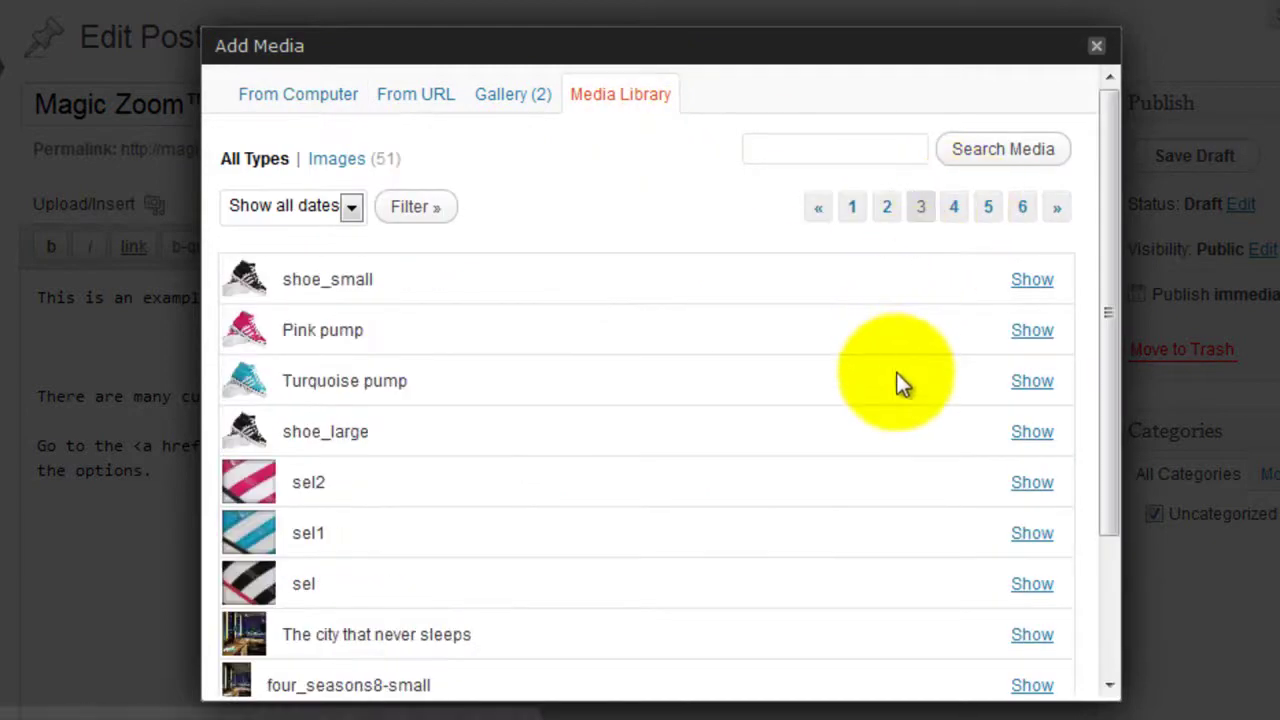
click(1034, 440)
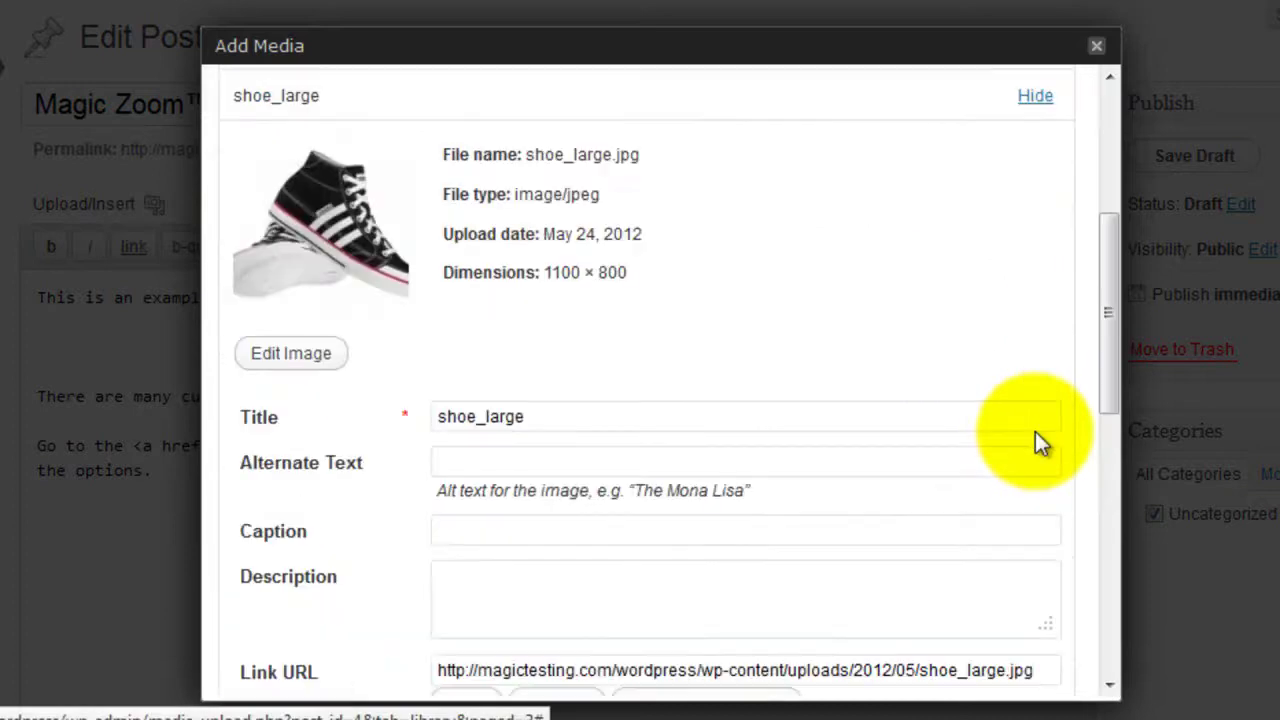
Step: Title the shoe image "Black pump" and insert it into the post at Medium size
drag(569, 414, 365, 416)
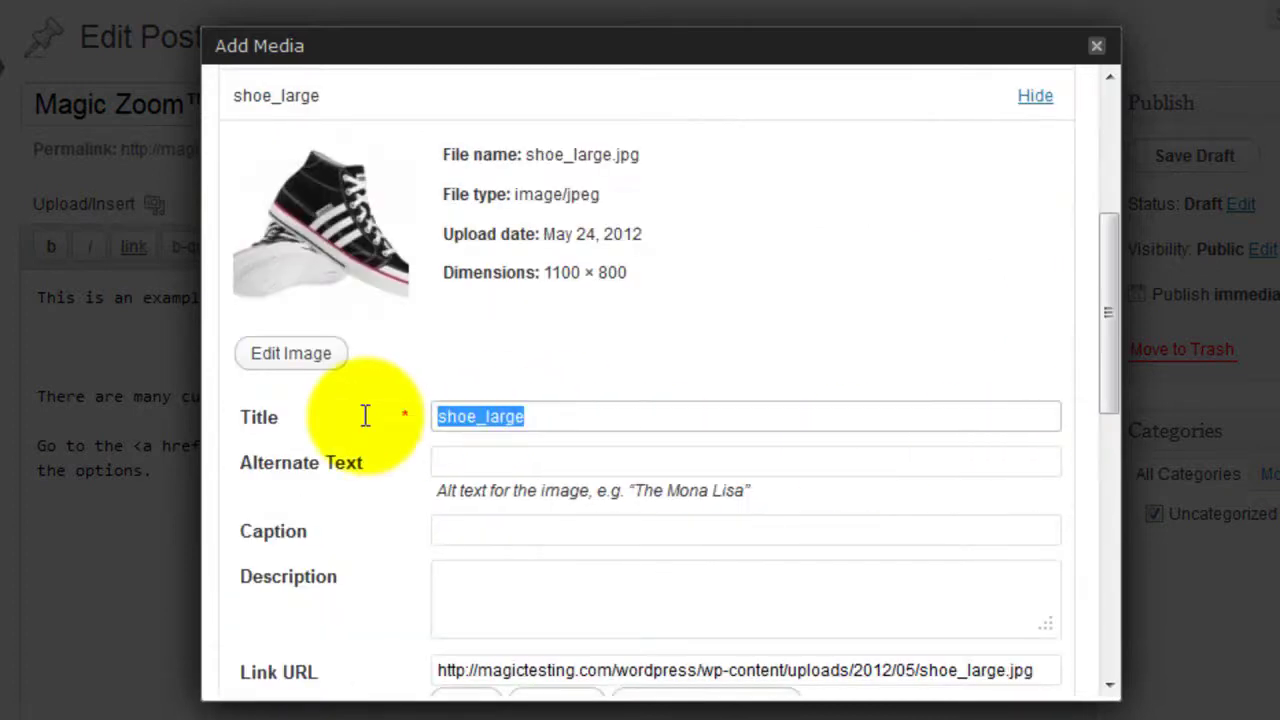
text(B)
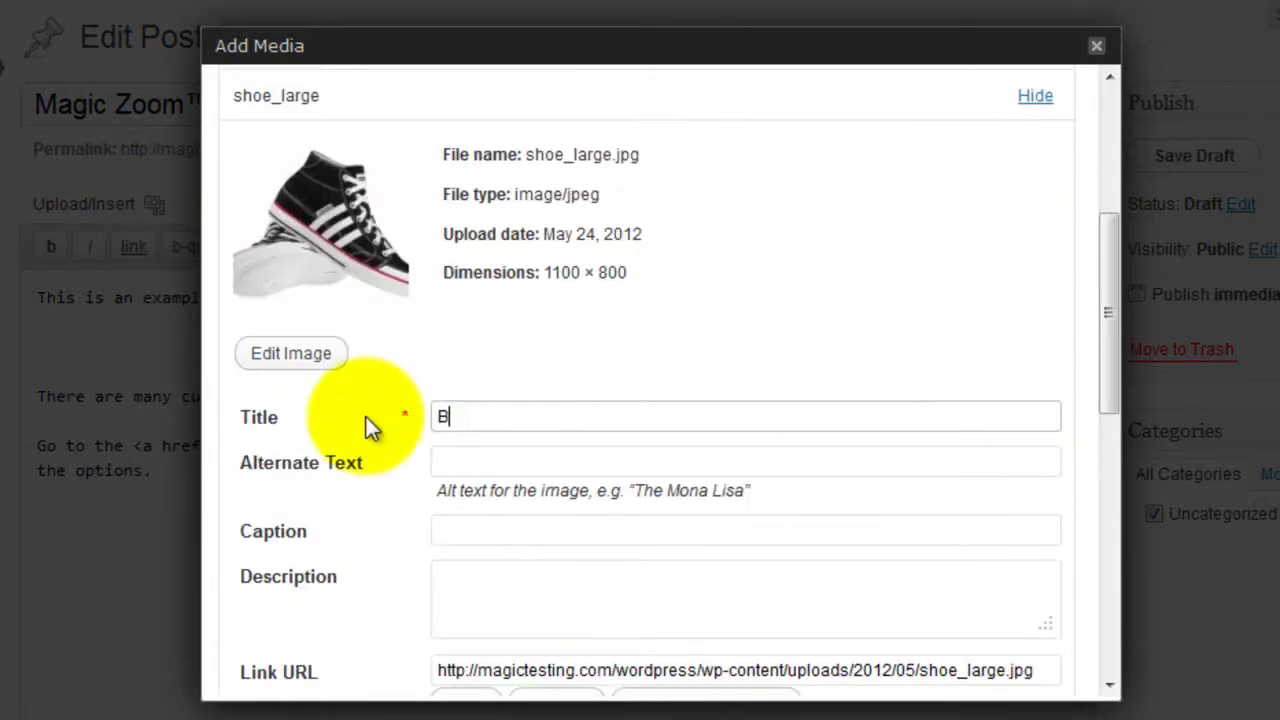
text(lack pump)
scroll(366, 418, down, 5)
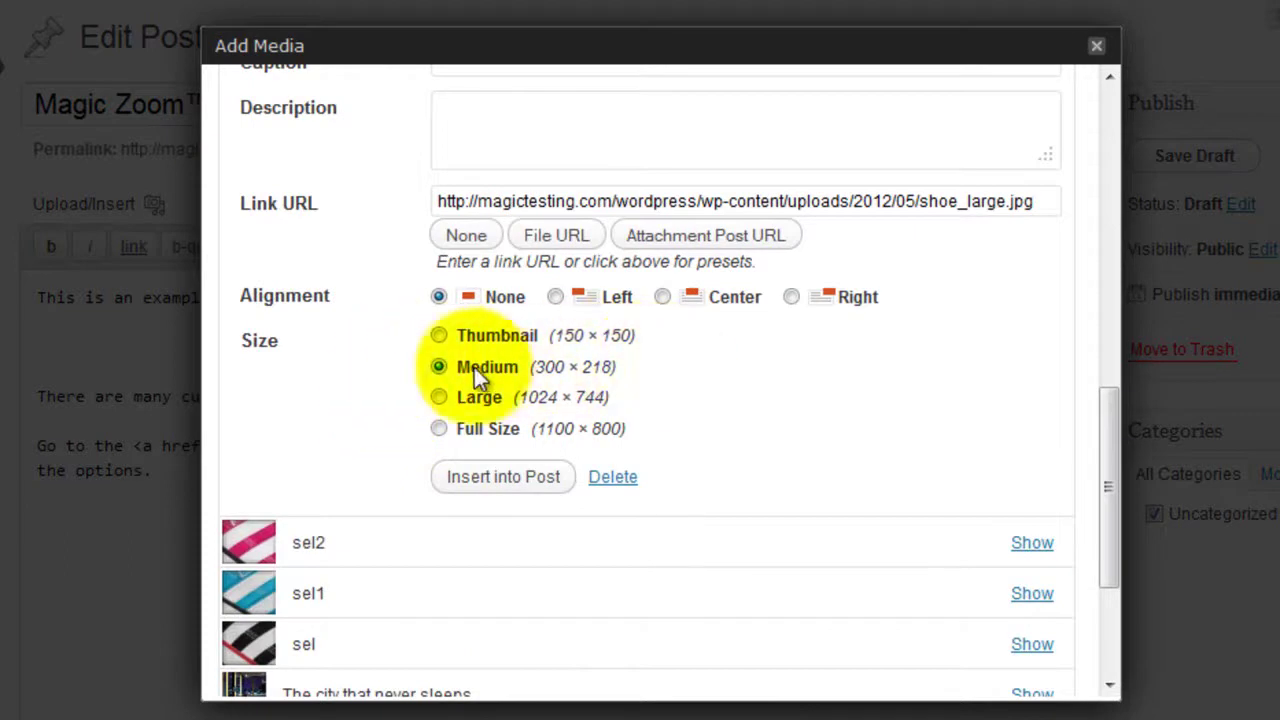
click(493, 479)
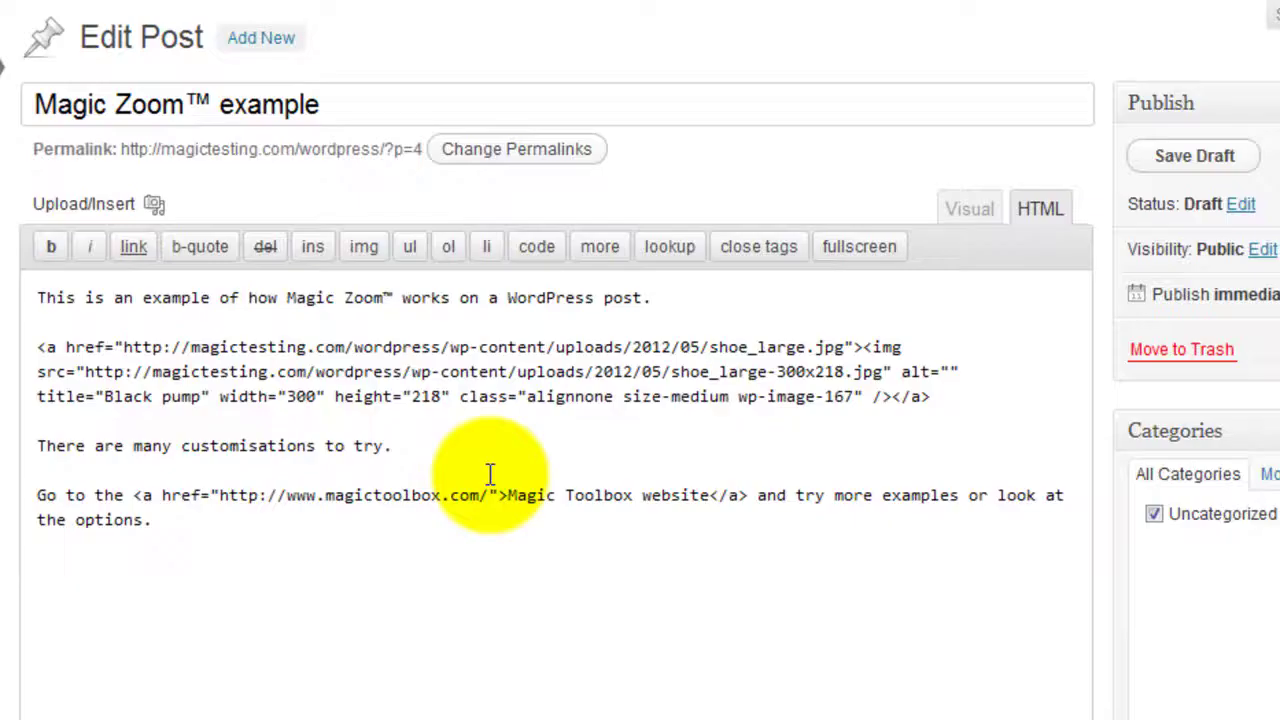
Step: In the post's HTML, delete the class attribute from the img tag and add class="MagicZoom" to the image link
drag(862, 396, 460, 397)
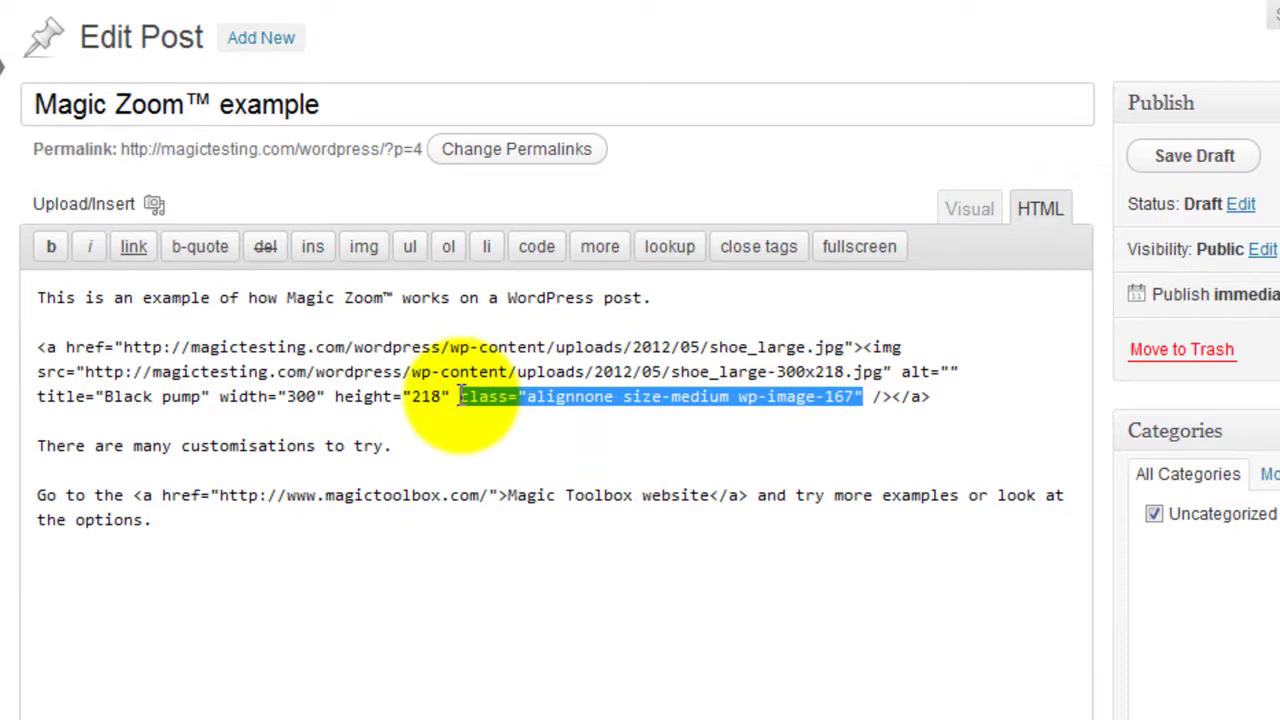
key(Delete)
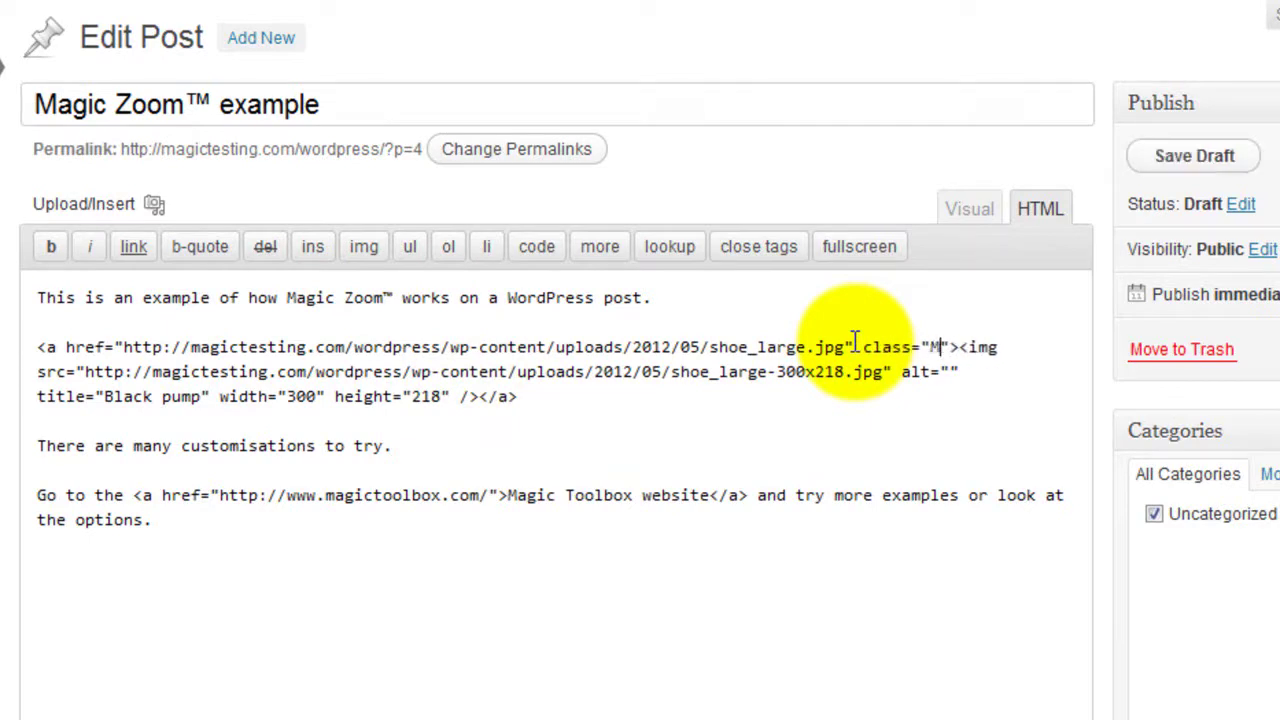
text(oom">)
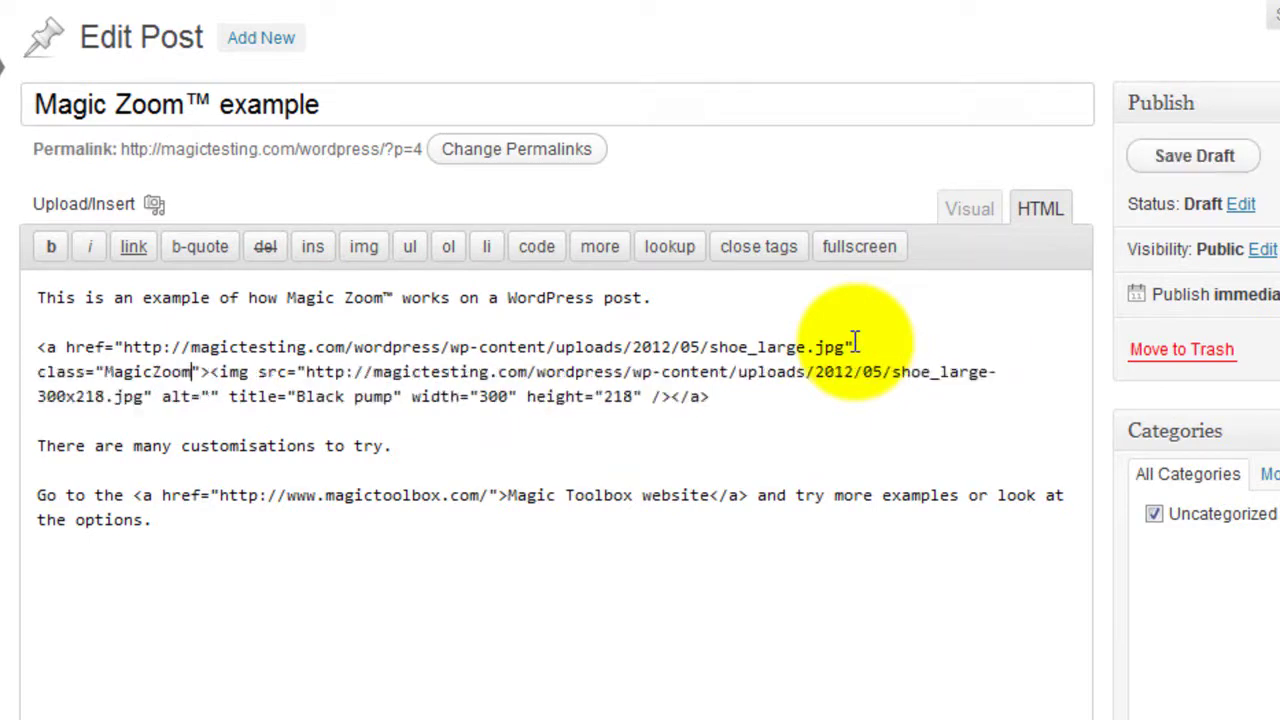
Step: Save the post draft and preview the zoom effect on the shoe image
click(1216, 158)
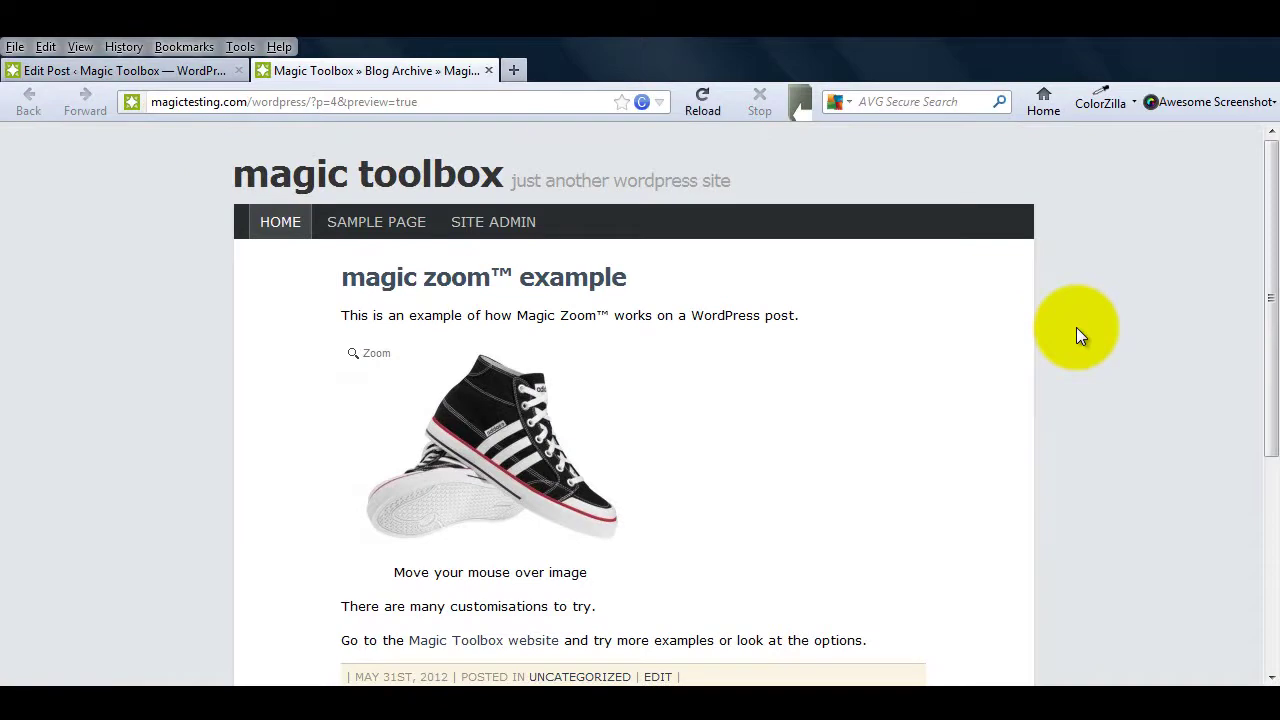
mouse_move(528, 451)
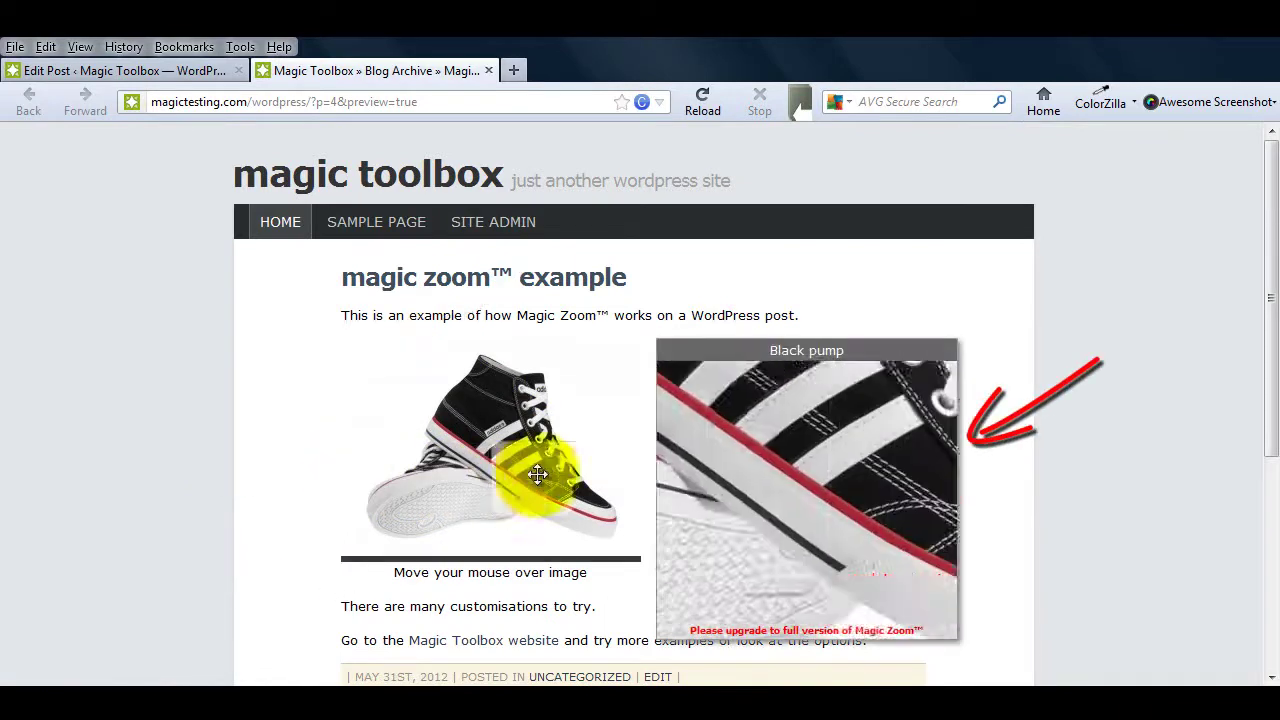
Step: Return to the WordPress admin and open the Magic Zoom configuration page
click(138, 66)
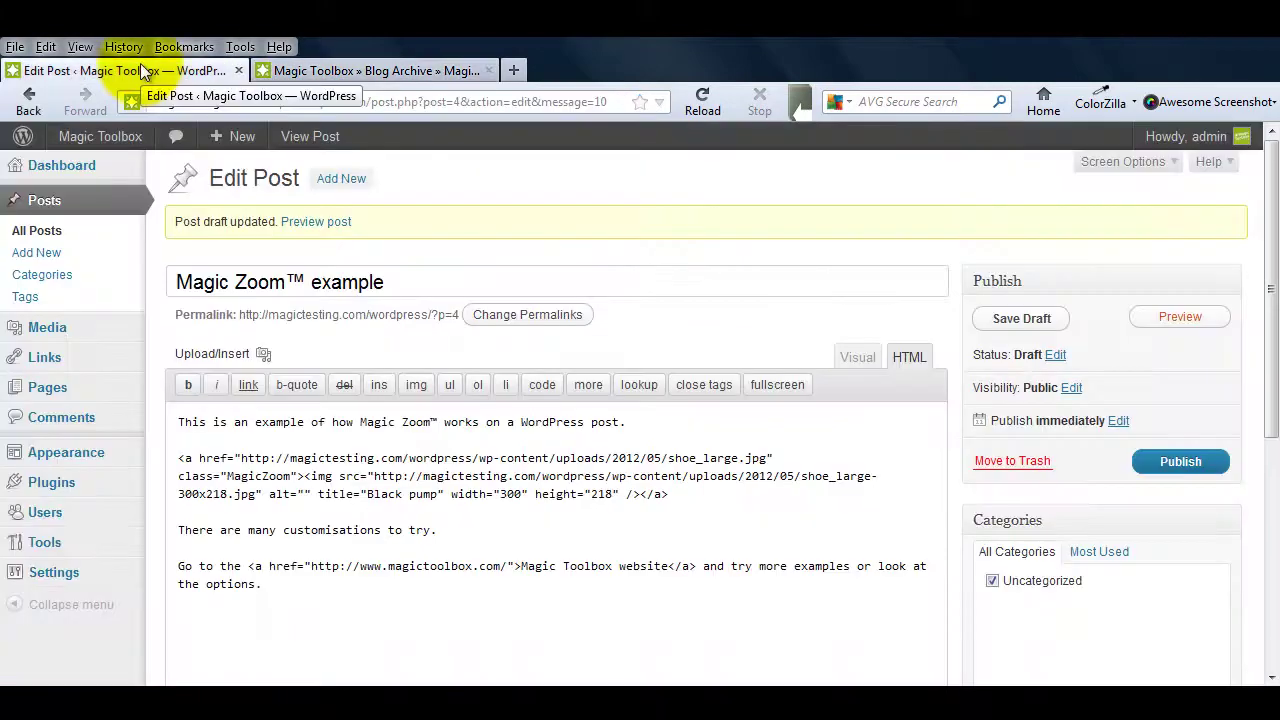
mouse_move(70, 490)
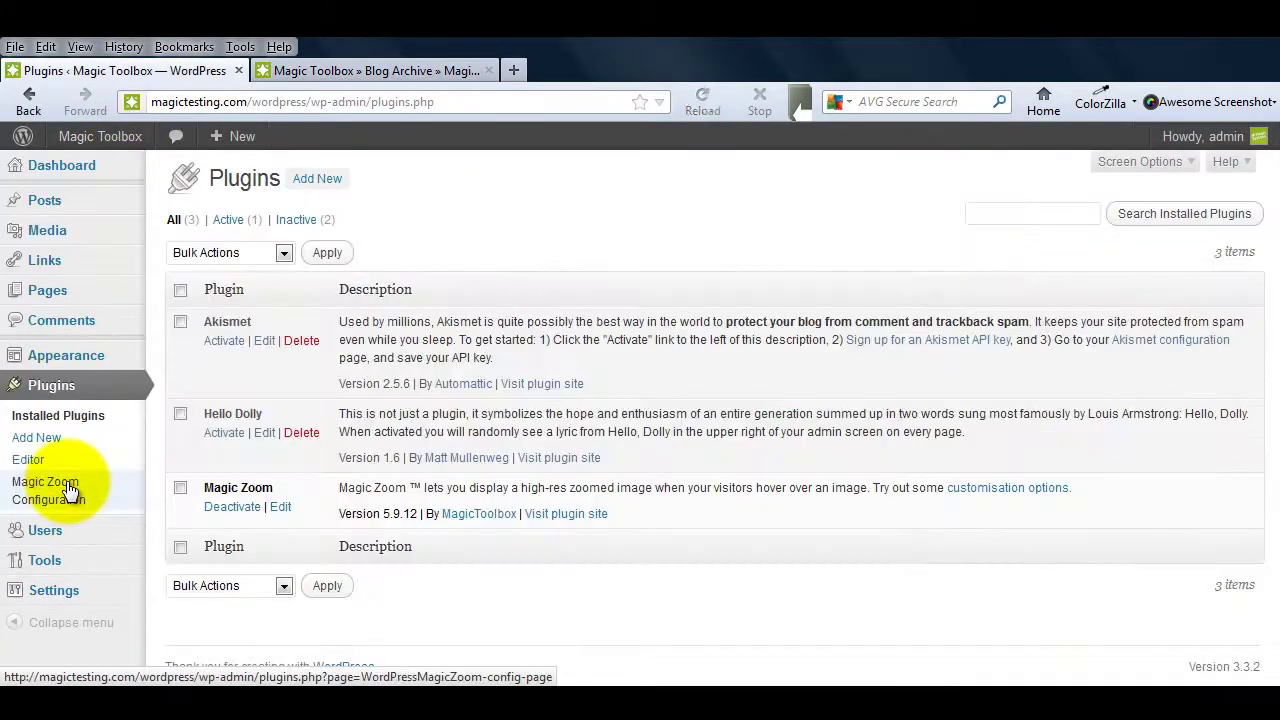
click(70, 490)
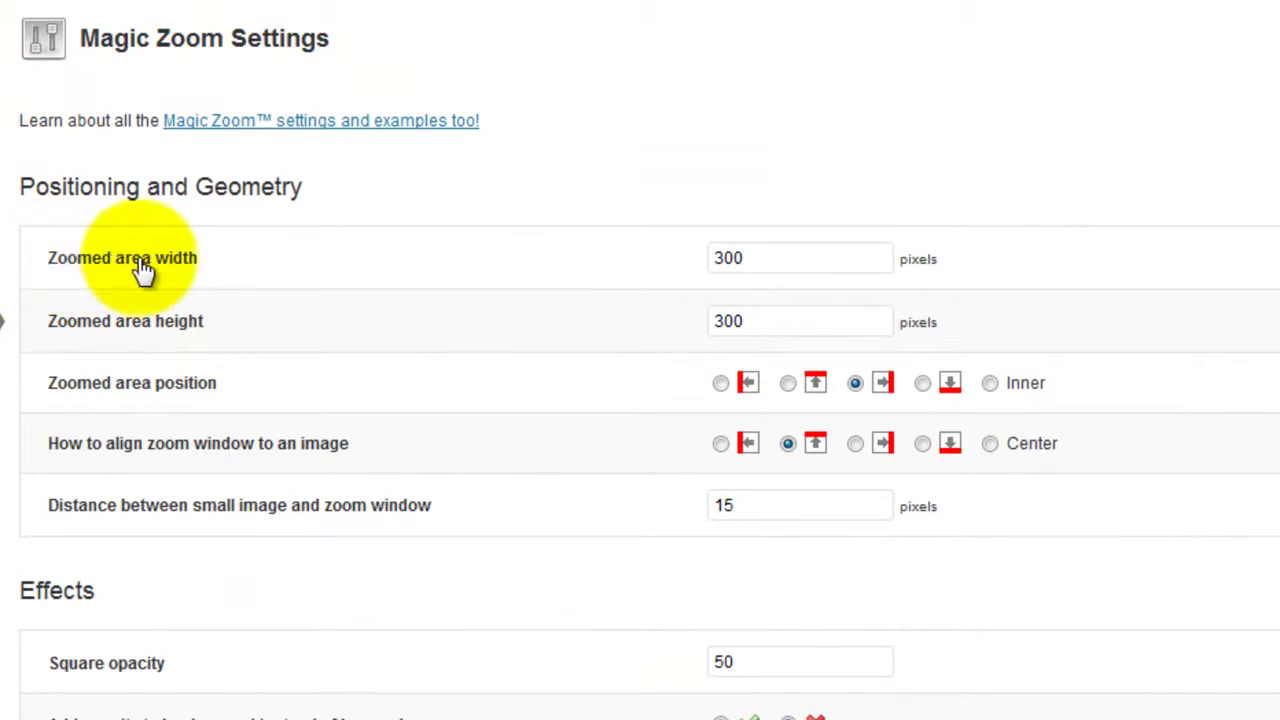
Step: Set the zoomed area width to 500 pixels and the zoomed area height to 400 pixels
double_click(752, 258)
text(500)
click(80, 322)
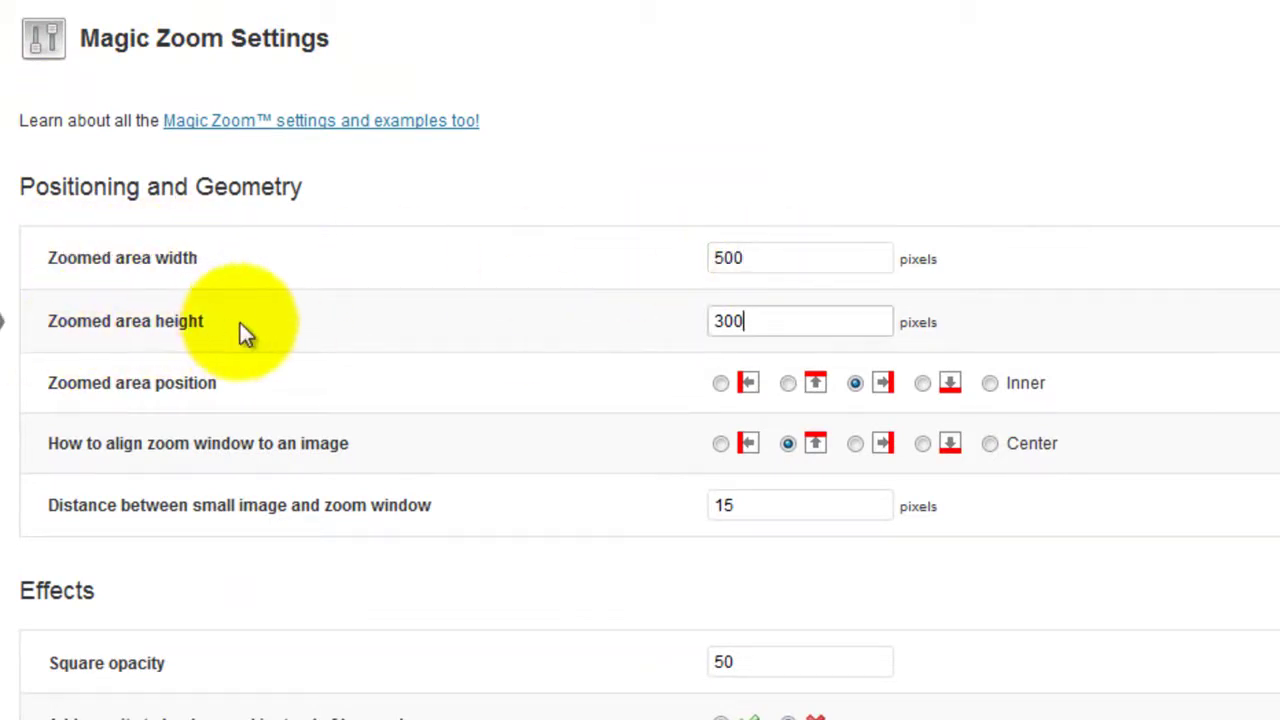
double_click(762, 321)
text(400)
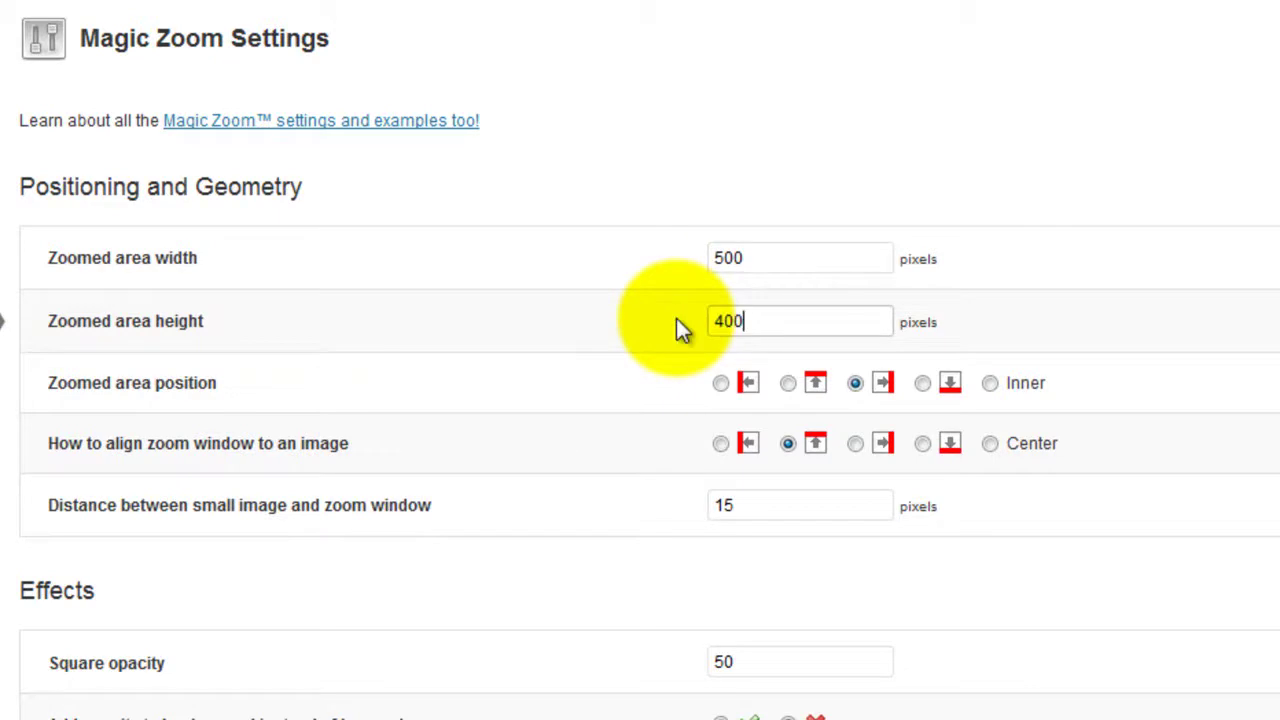
Step: Change the message text shown with the zoomable image to "Hover over image"
scroll(600, 390, down, 15)
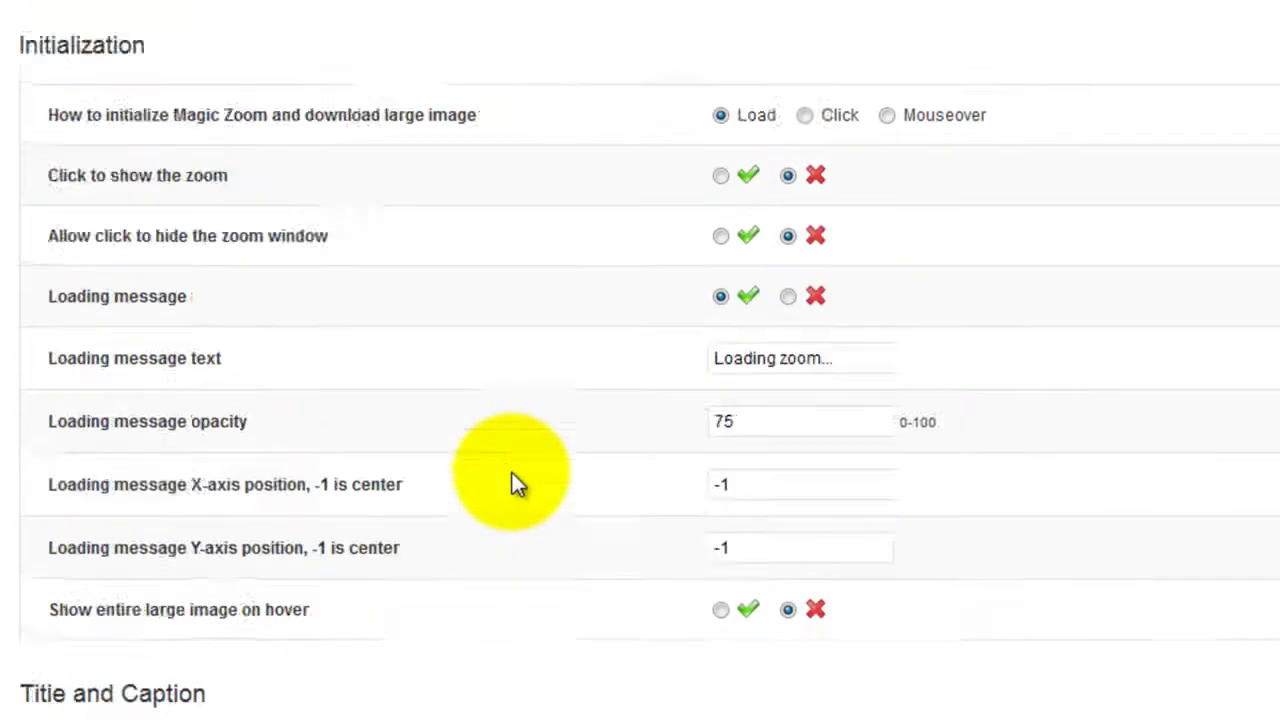
scroll(511, 483, down, 5)
drag(940, 414, 612, 430)
text(Hover over image)
scroll(504, 422, down, 8)
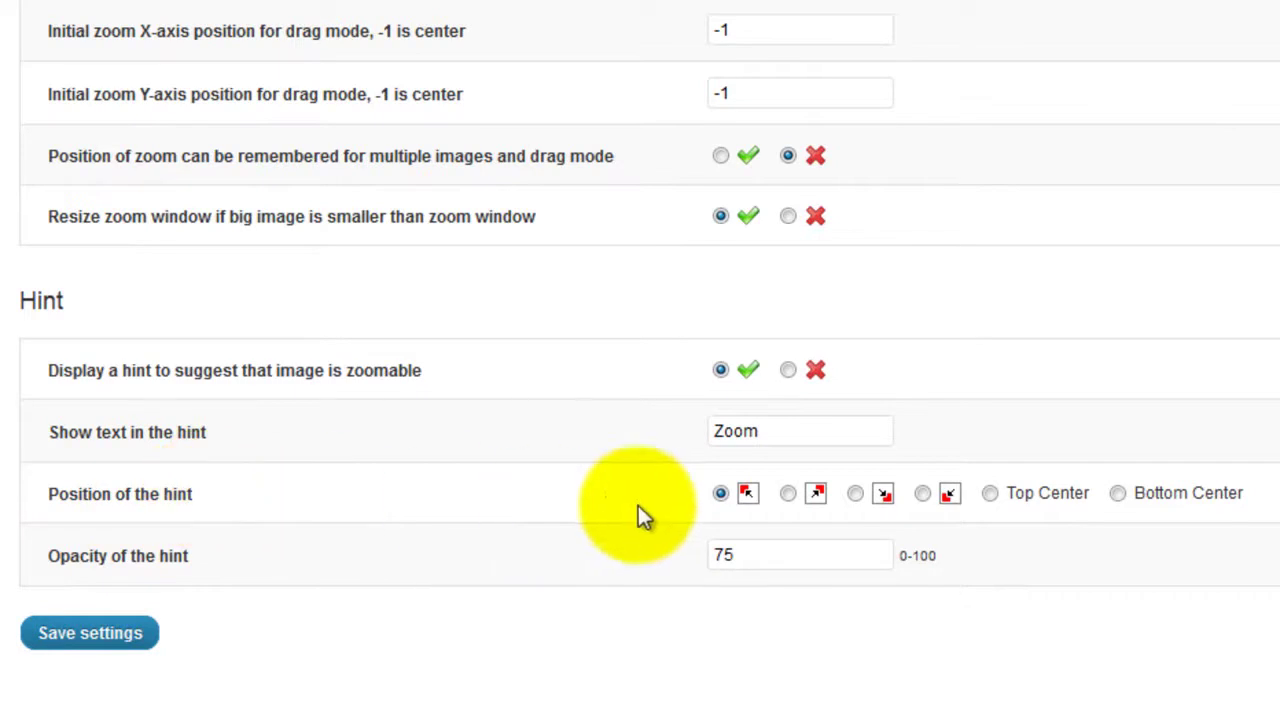
Step: Set the position of the hint to the top-right corner and save the Magic Zoom settings
click(788, 493)
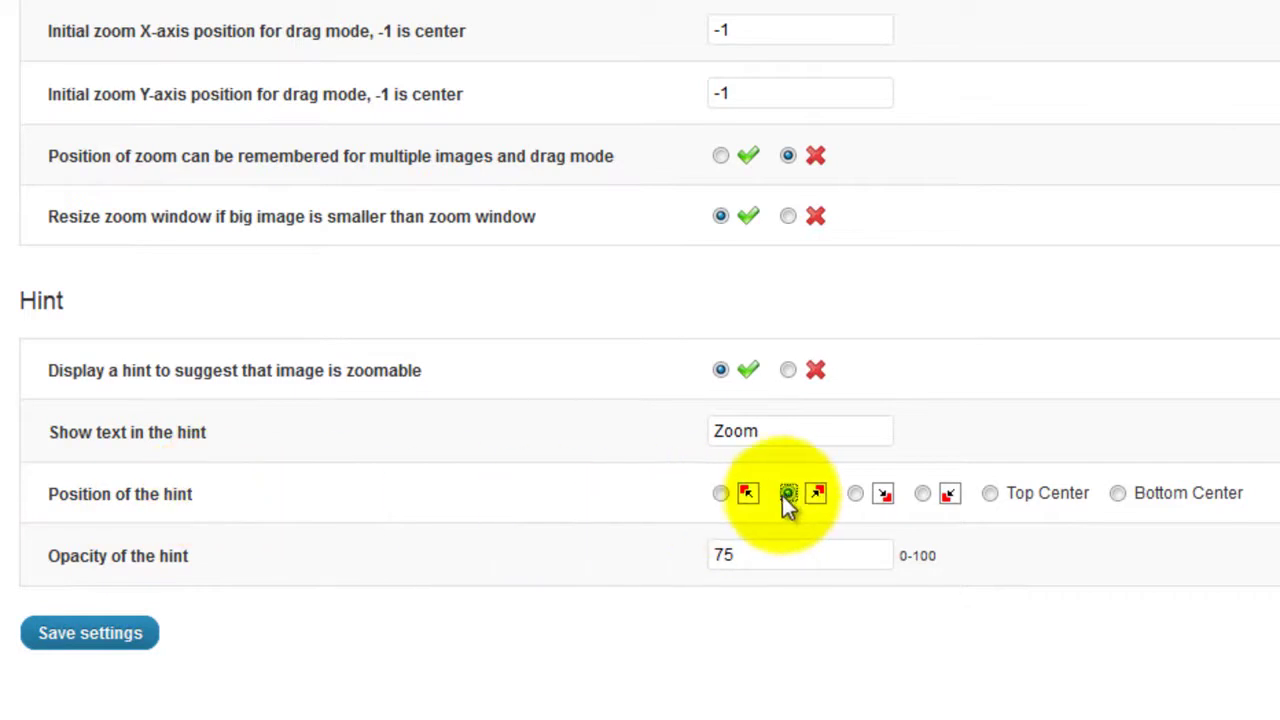
click(128, 635)
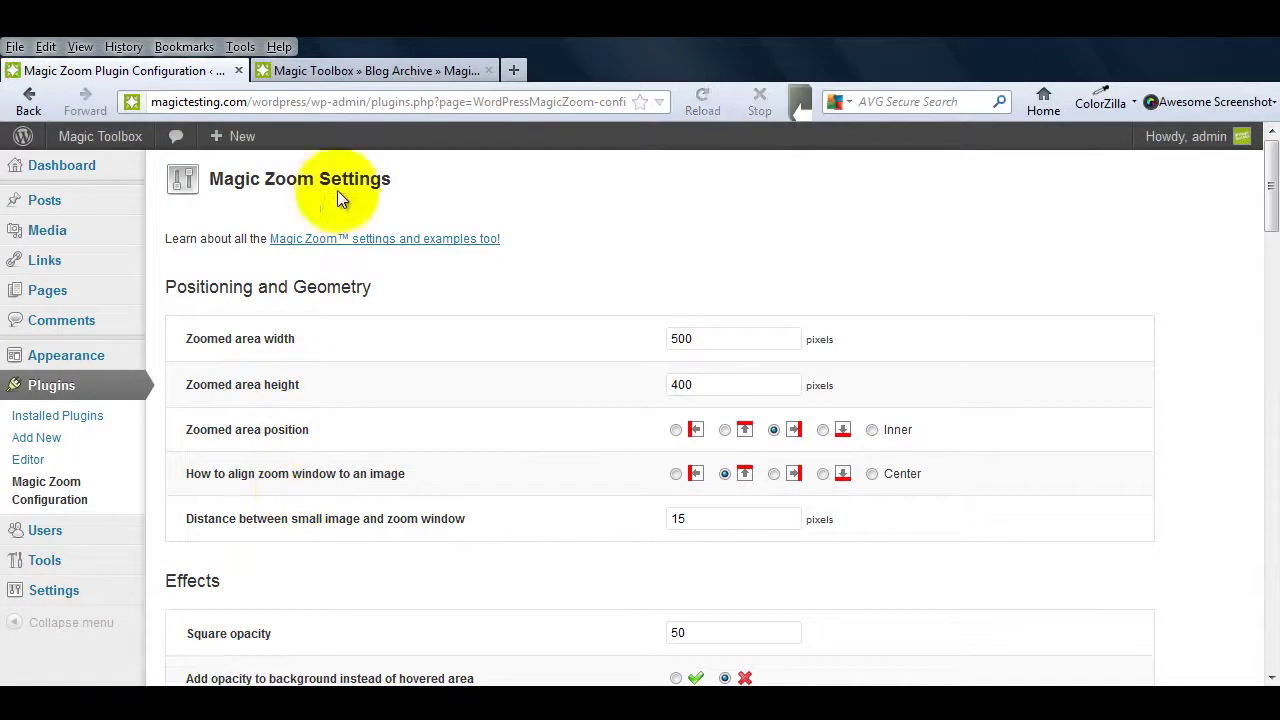
Step: Reload the post preview and check the hint, message text and zoom effect on the shoe image
click(345, 70)
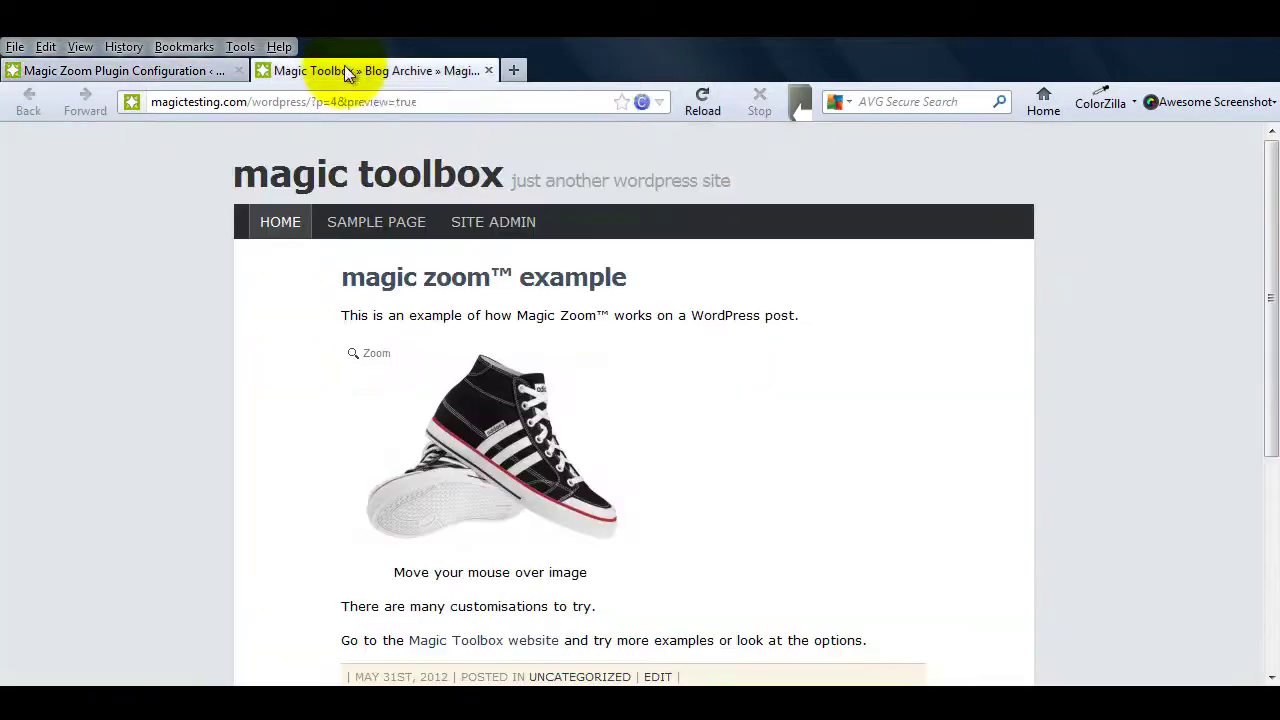
click(705, 100)
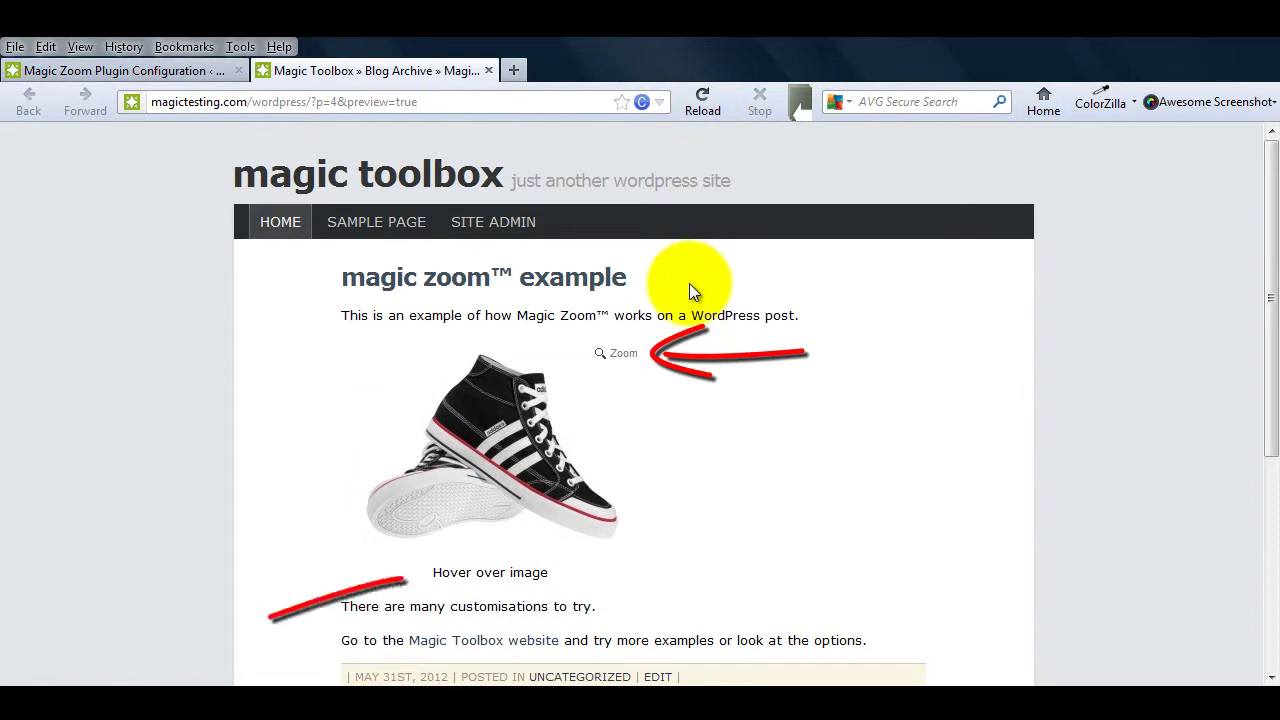
mouse_move(594, 423)
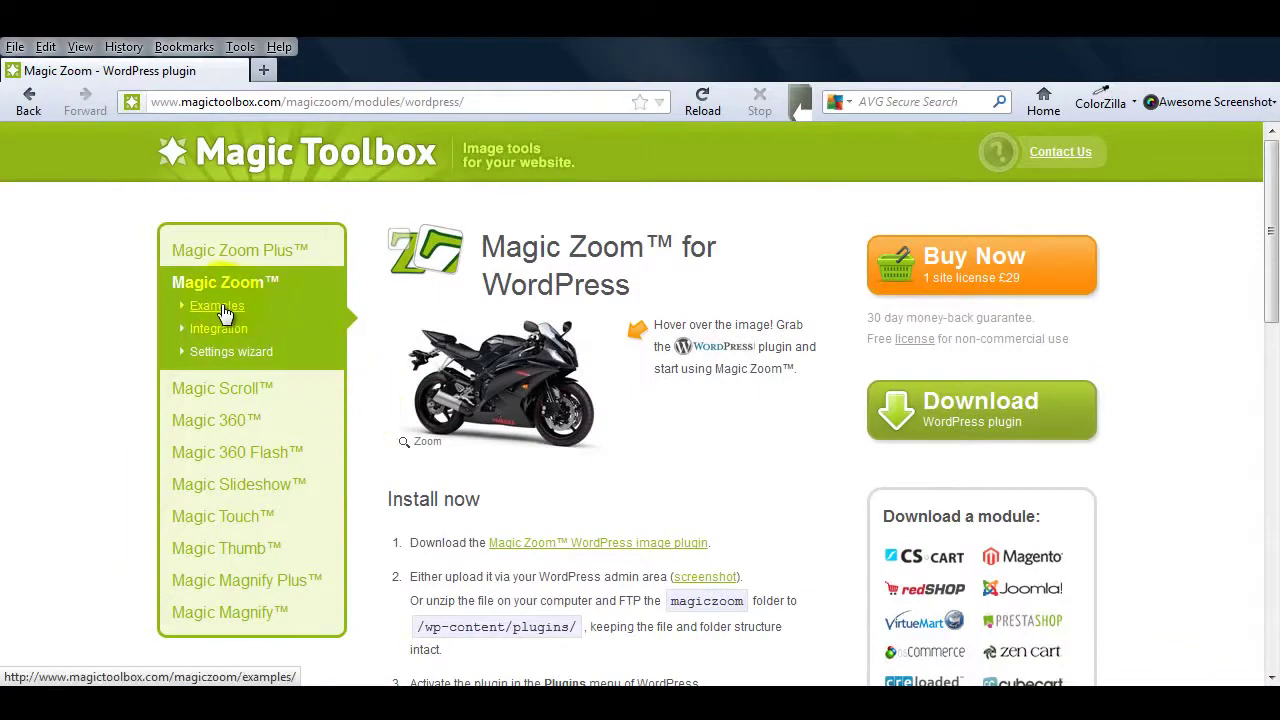
Step: Review the Magic Zoom examples and integration instructions on the Magic Toolbox website
click(223, 310)
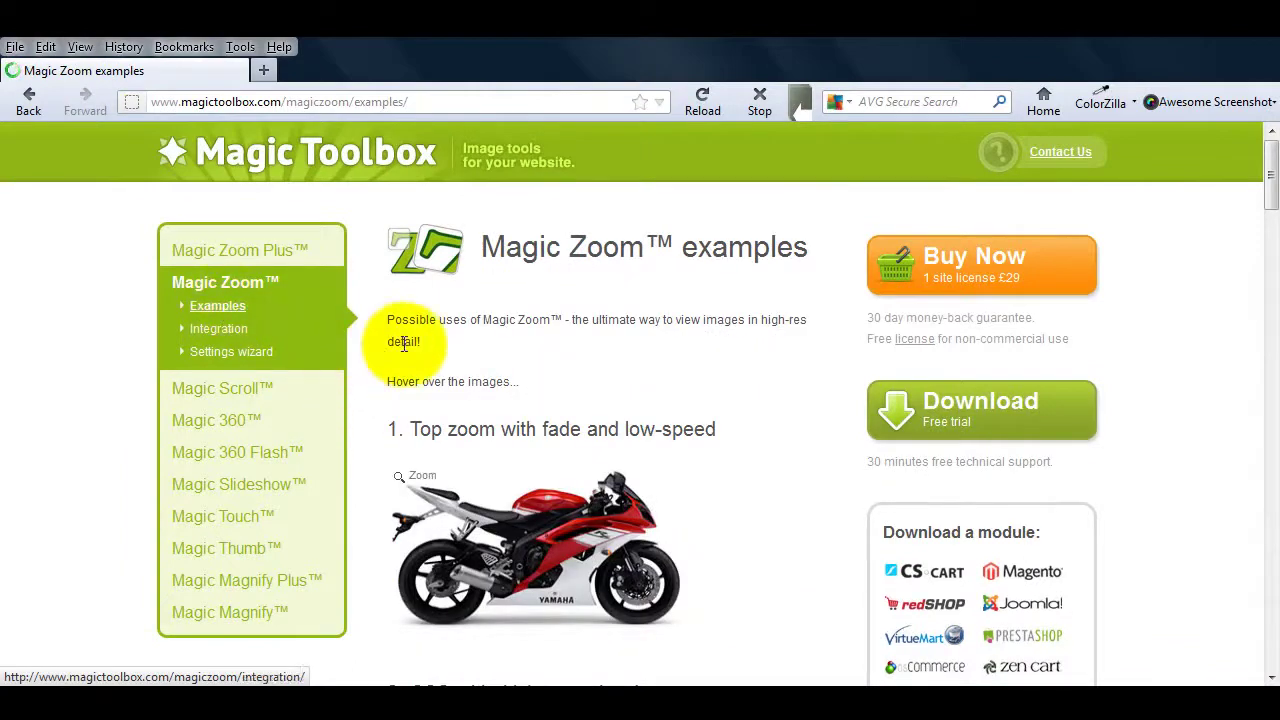
scroll(362, 346, down, 15)
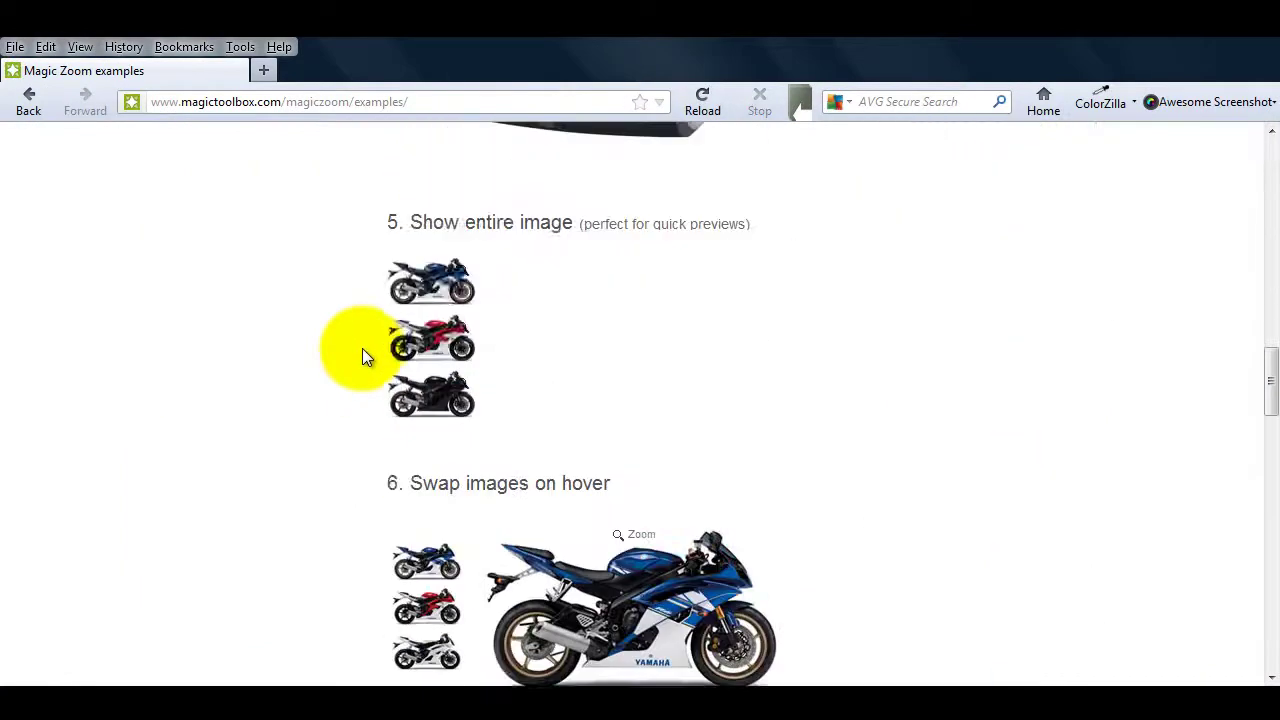
scroll(362, 348, down, 10)
scroll(362, 348, up, 20)
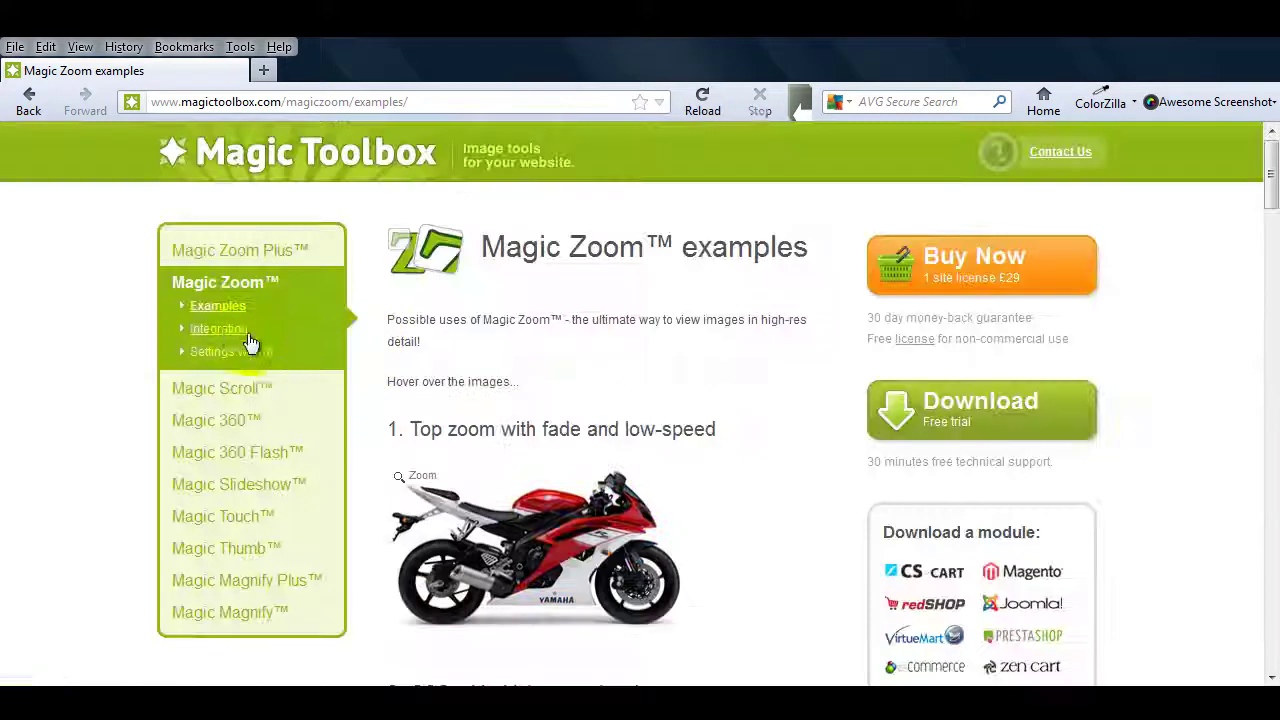
click(226, 334)
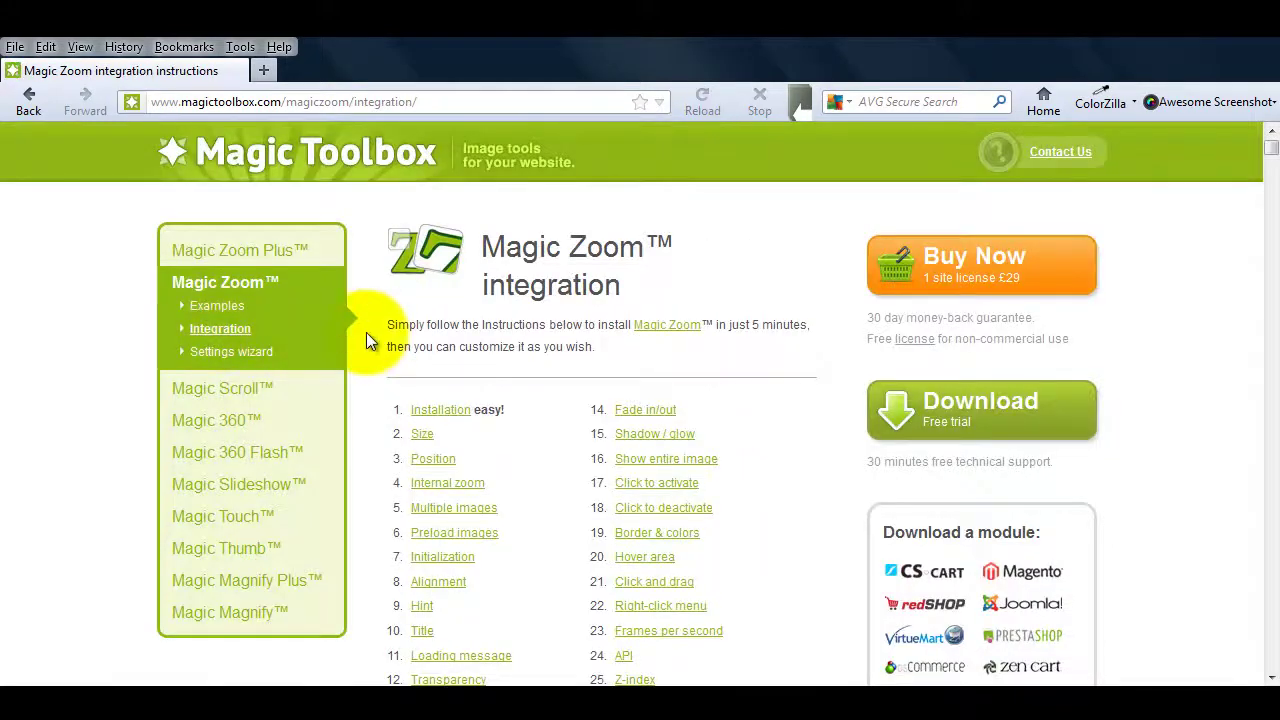
scroll(366, 332, down, 20)
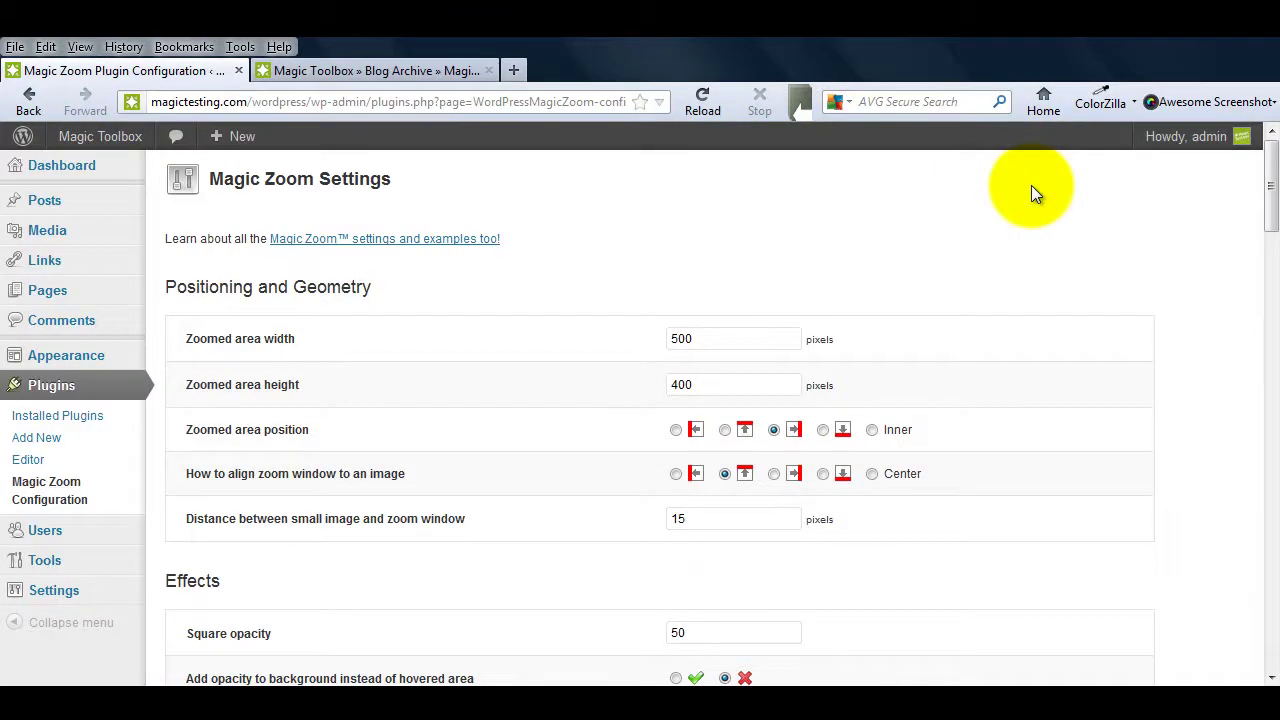
Step: Look through the available options on the Magic Zoom configuration page in WordPress
scroll(1034, 191, down, 20)
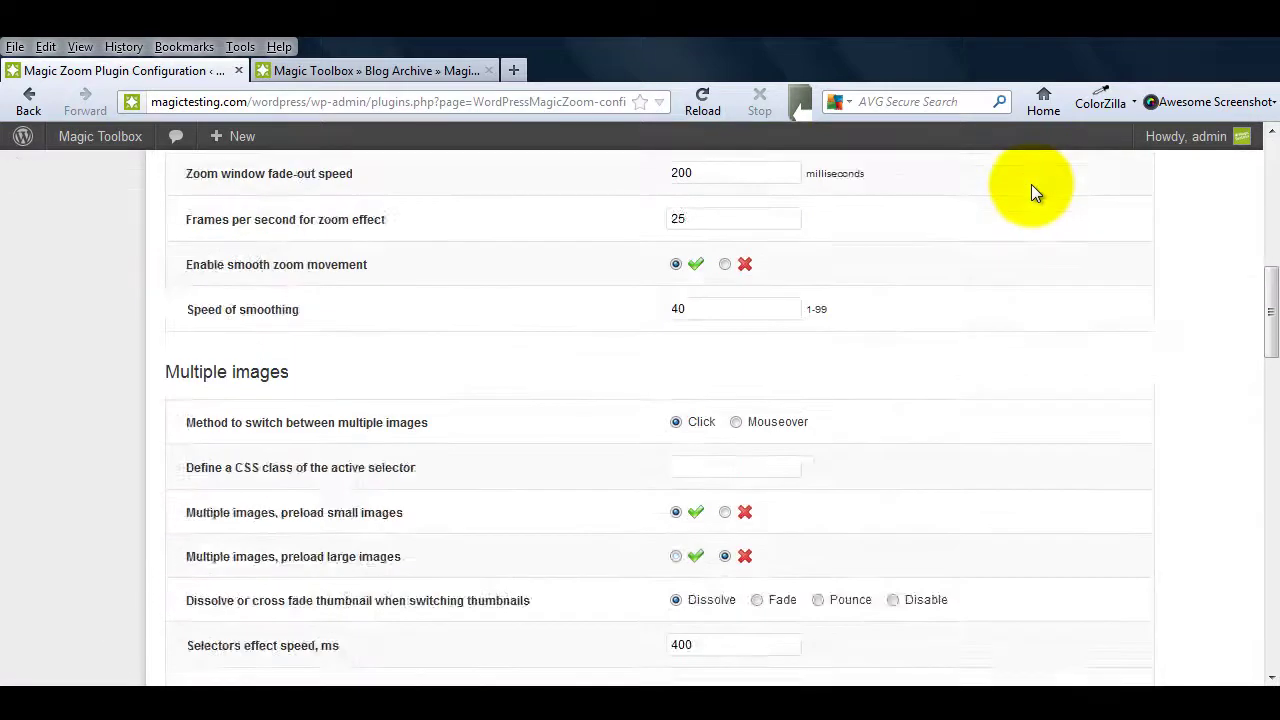
scroll(1034, 191, down, 10)
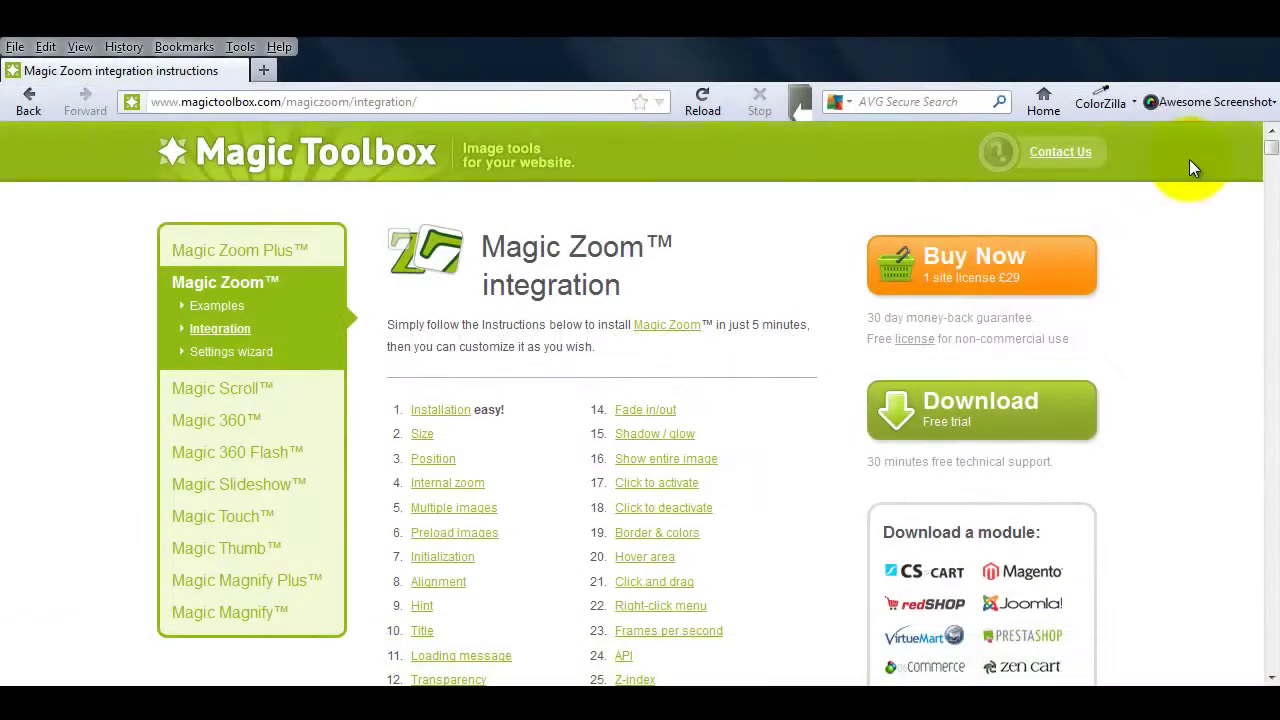
Step: Open the contact page on the Magic Toolbox website
click(1067, 163)
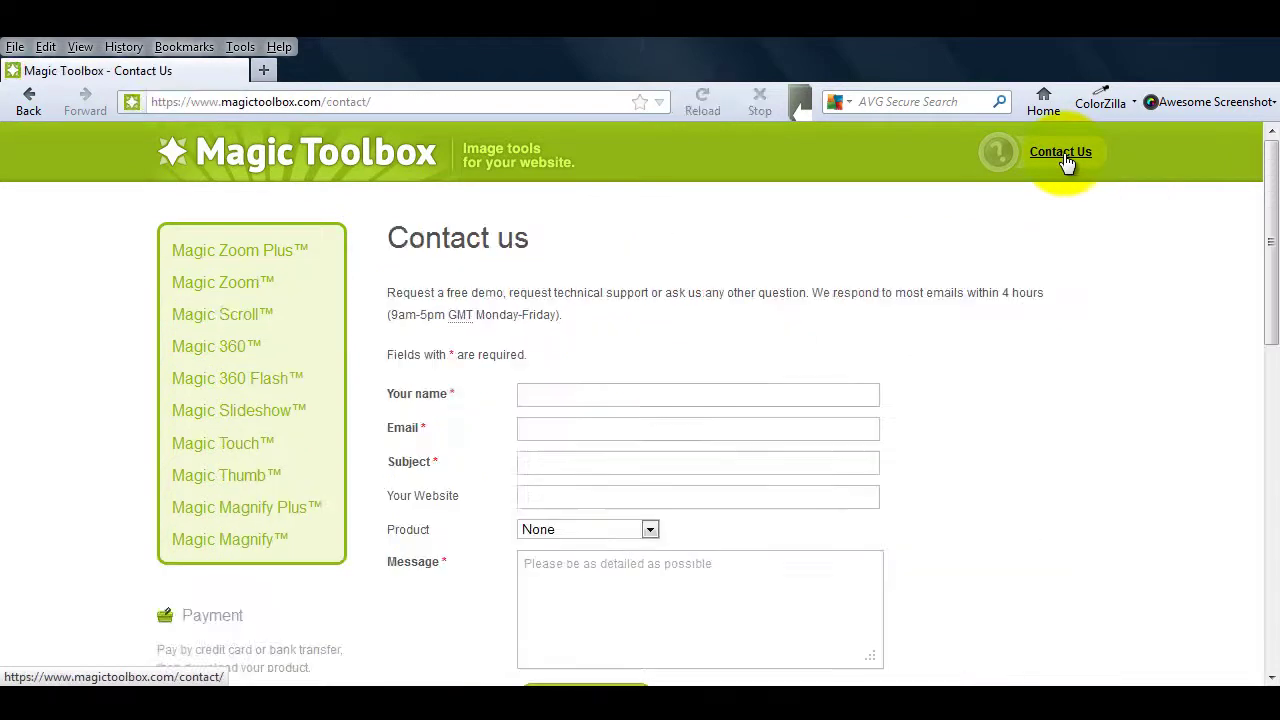